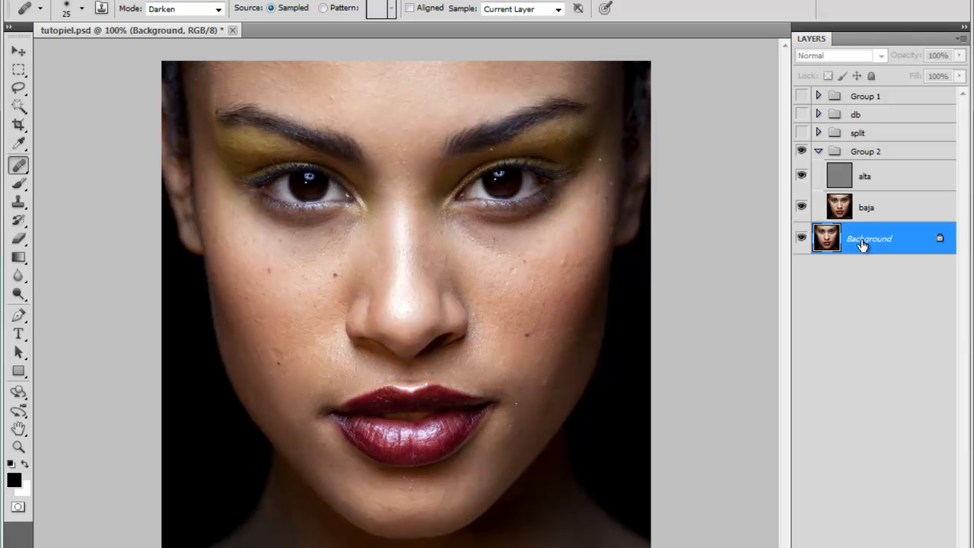
Select the baja layer, view it and the alta layer in isolation, and examine the skin texture around the eyes.
left_click(897, 213)
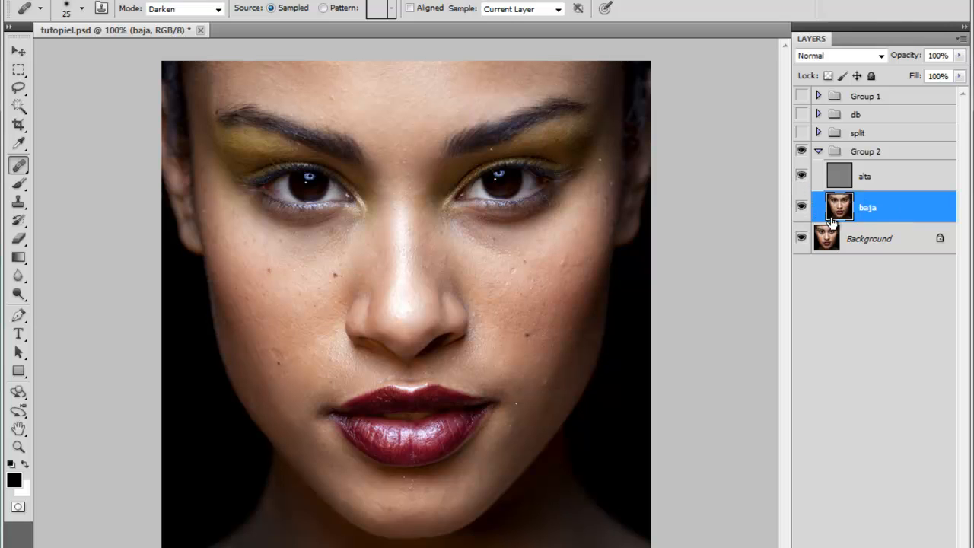
left_click(801, 207, "alt")
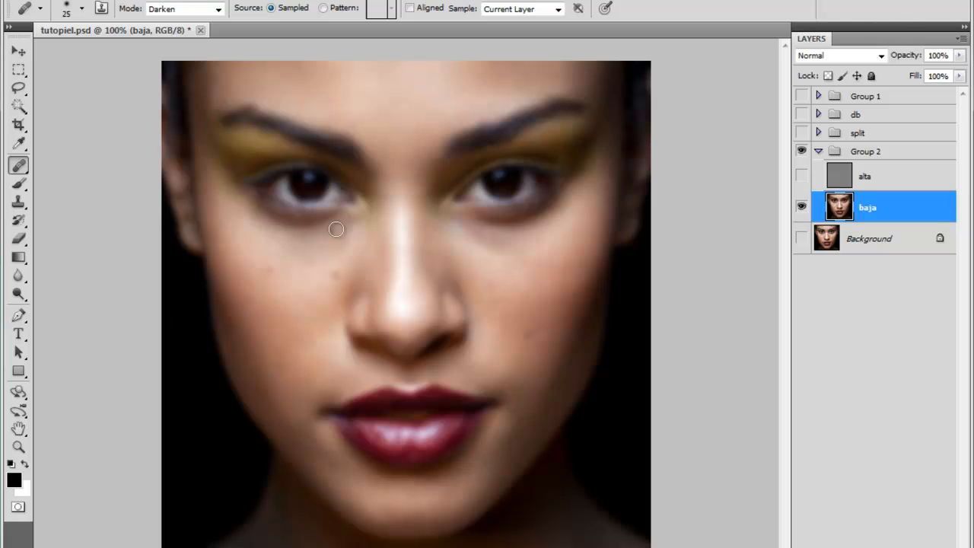
left_click(801, 176, "alt")
scroll(518, 219, "up", 6)
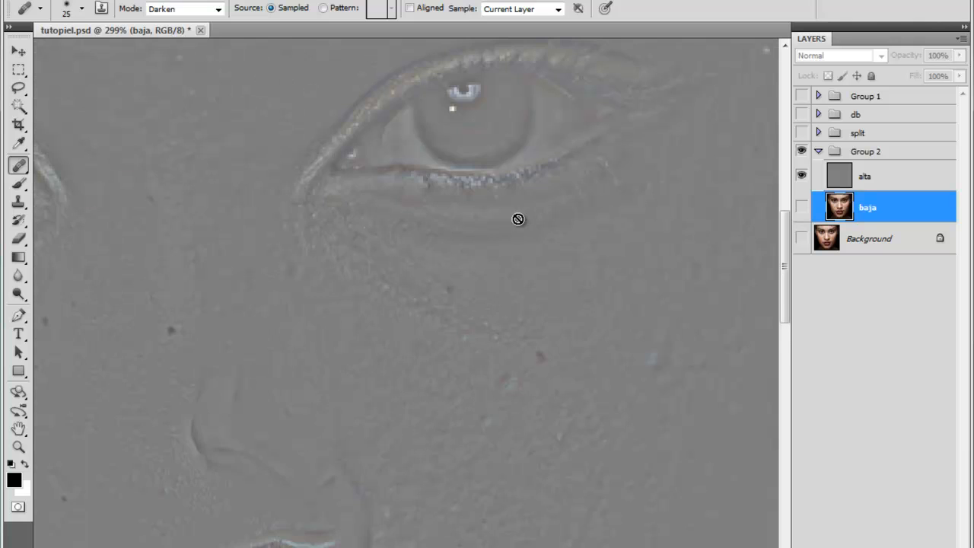
left_click_drag(193, 152, 325, 483)
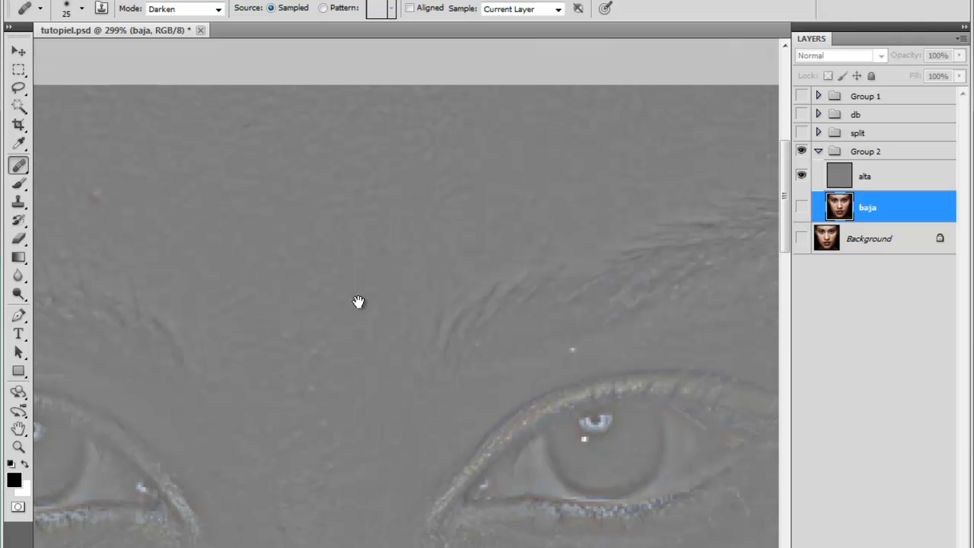
left_click_drag(237, 297, 411, 198)
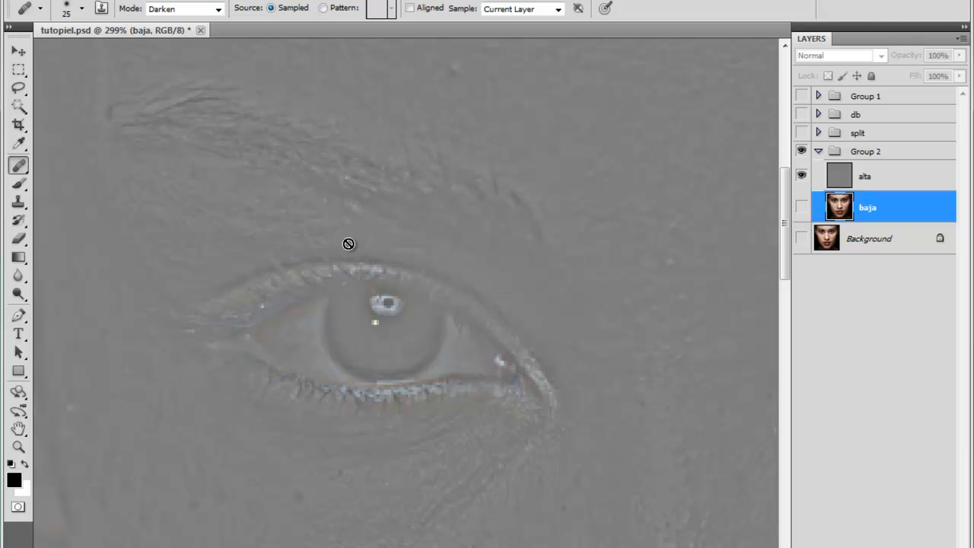
left_click_drag(562, 387, 266, 312)
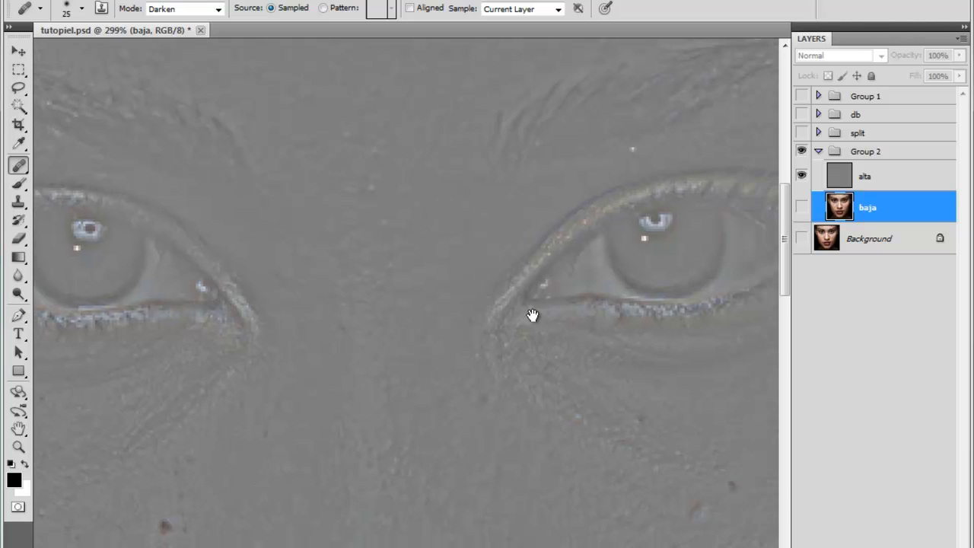
left_click_drag(533, 316, 285, 308)
scroll(481, 362, "down", 8)
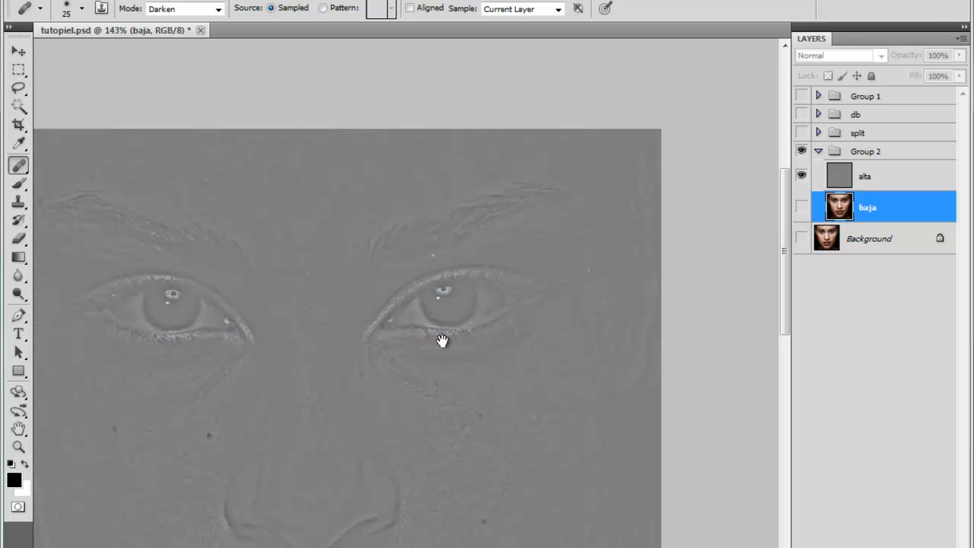
left_click_drag(309, 402, 465, 309)
scroll(403, 380, "up", 5)
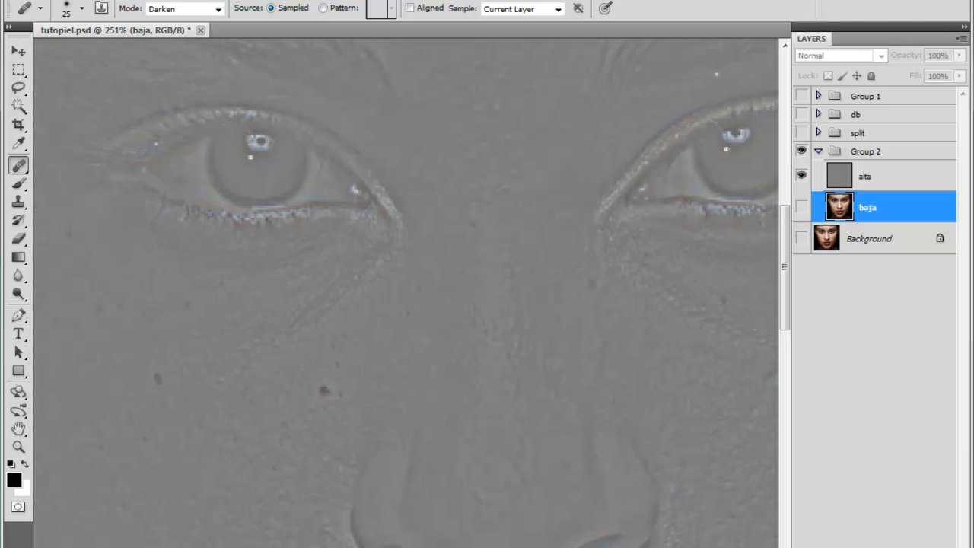
Isolate the baja layer and heal the skin under the image's left eye in Darken mode, sampling from the cheek.
left_click(802, 206)
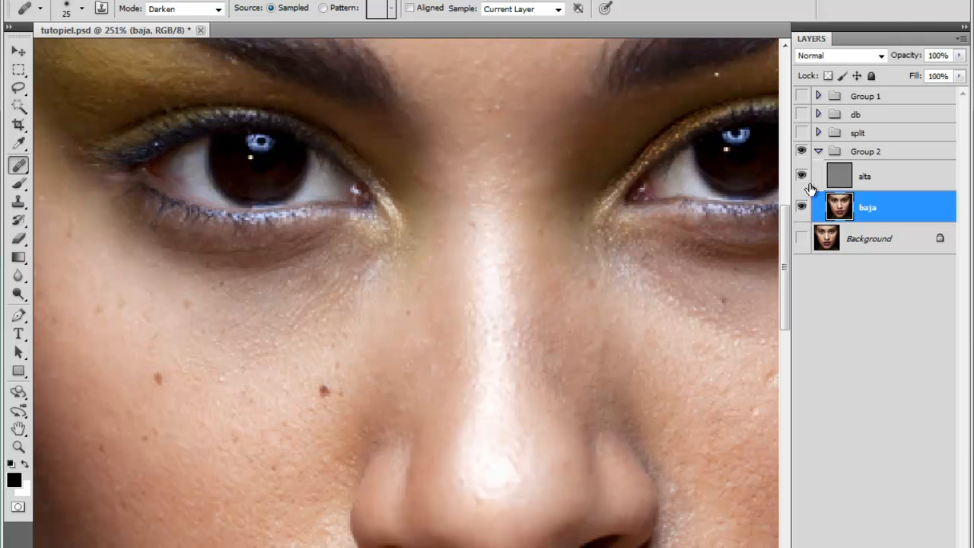
left_click(802, 206)
left_click(802, 206, "alt")
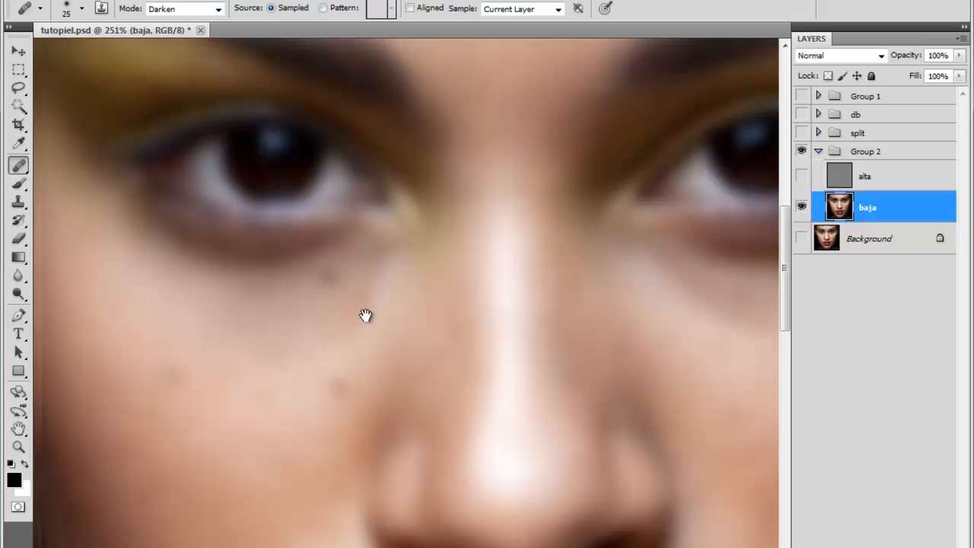
left_click_drag(365, 315, 474, 238)
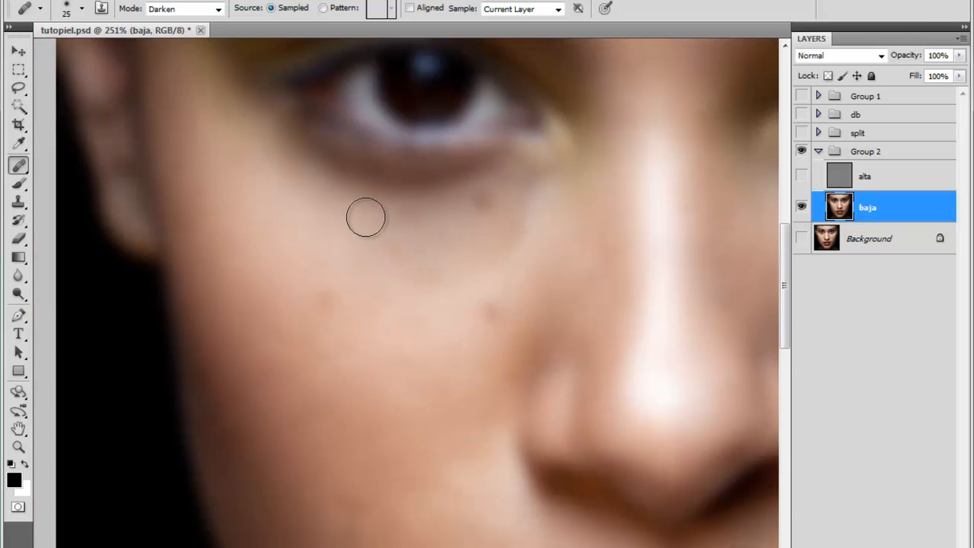
left_click(328, 263, "alt")
mouse_move(387, 198)
left_mouse_down()
mouse_move(388, 187)
mouse_move(393, 205)
left_mouse_up()
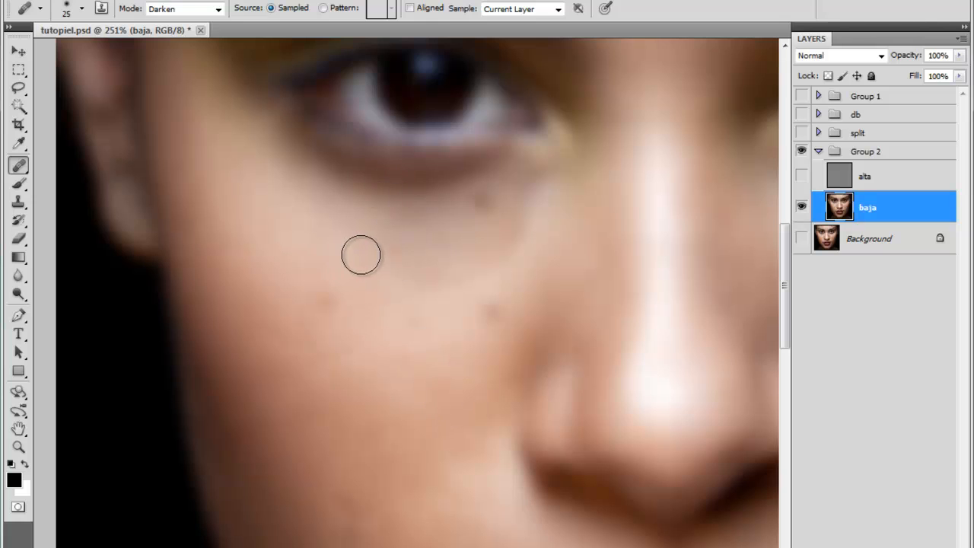
Set the healing mode to Lighten and heal the dark circle beneath the image's left eye on the baja layer.
key("alt+shift+g")
mouse_move(372, 190)
left_mouse_down()
mouse_move(415, 183)
mouse_move(377, 204)
mouse_move(345, 200)
mouse_move(448, 174)
mouse_move(416, 205)
mouse_move(436, 215)
mouse_move(469, 213)
left_mouse_up()
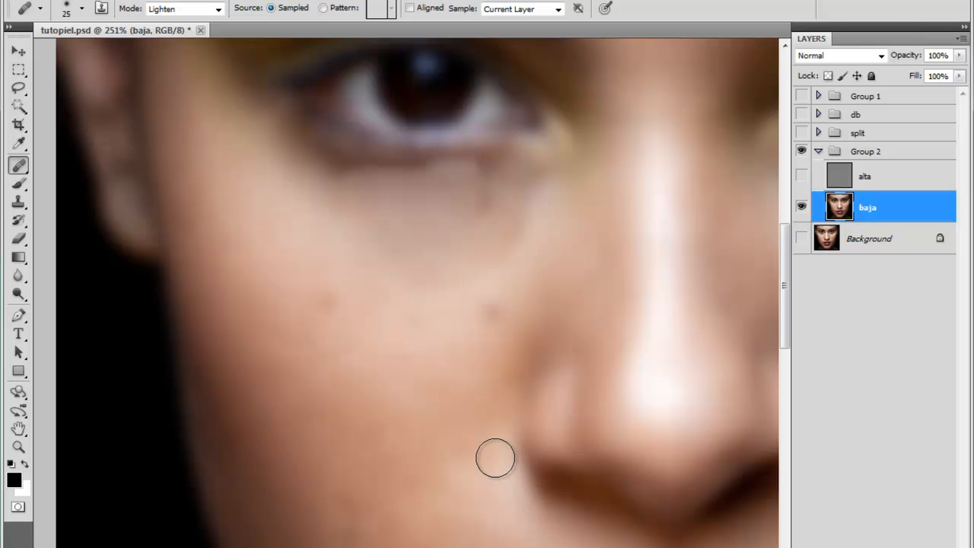
scroll(492, 455, "up", 1)
scroll(492, 454, "down", 1)
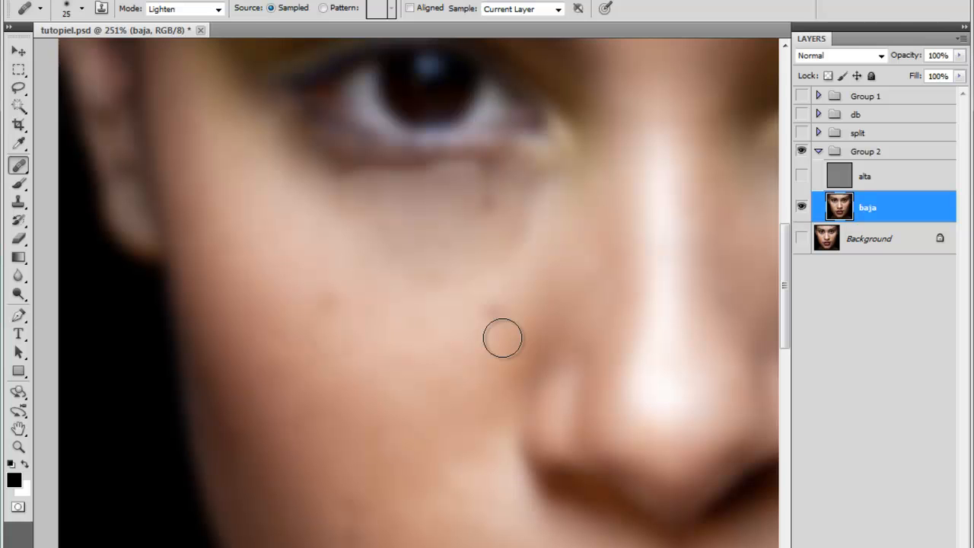
Make the alta and Background layers visible and toggle Group 2 to compare the retouched face with the original.
left_click(800, 176)
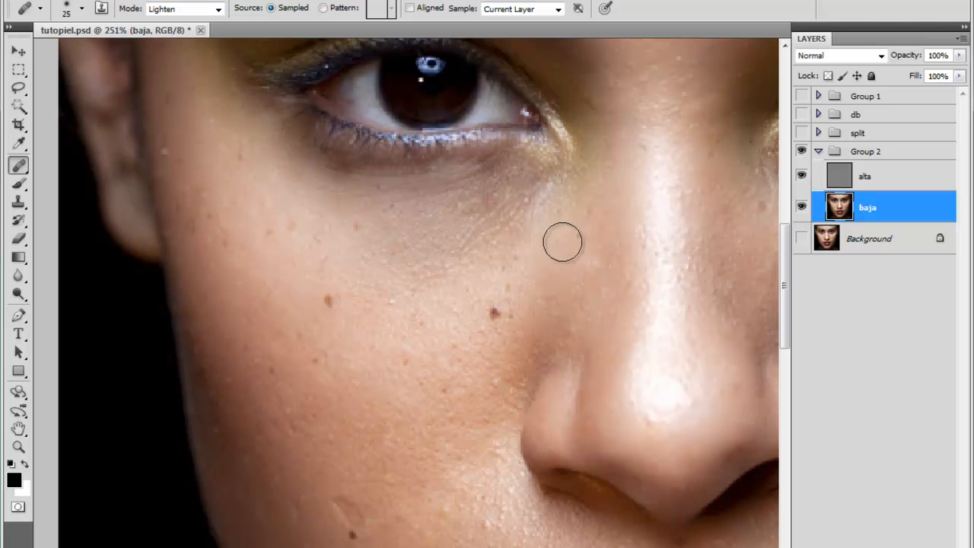
left_click_drag(560, 239, 466, 329)
scroll(499, 302, "up", 2)
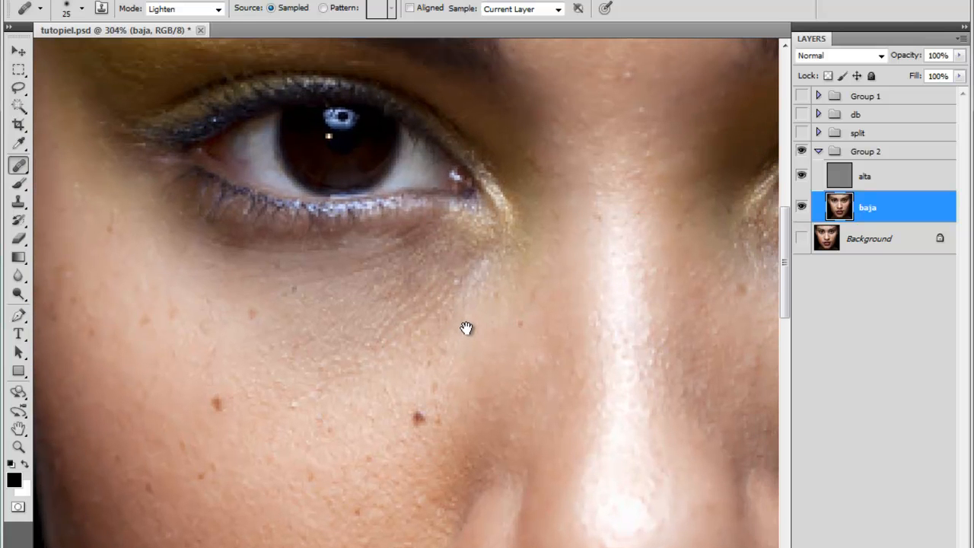
left_click(801, 238)
left_click(801, 151)
left_click(802, 151)
left_click(801, 151)
left_click(801, 151)
left_click(801, 151)
left_click(801, 151)
left_click(801, 151)
mouse_move(506, 302)
left_mouse_down()
mouse_move(480, 319)
mouse_move(282, 363)
mouse_move(400, 356)
left_mouse_up()
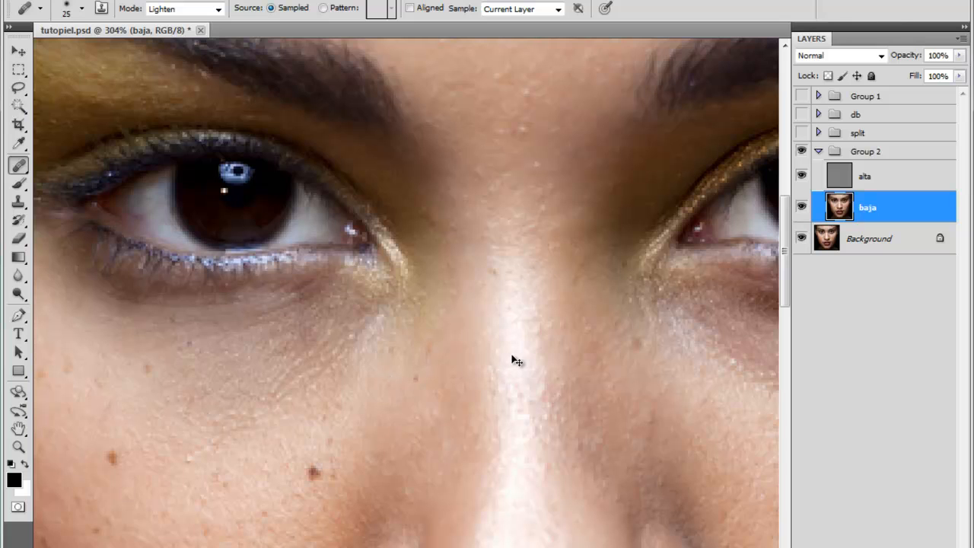
key("ctrl+z")
scroll(490, 346, "down", 5)
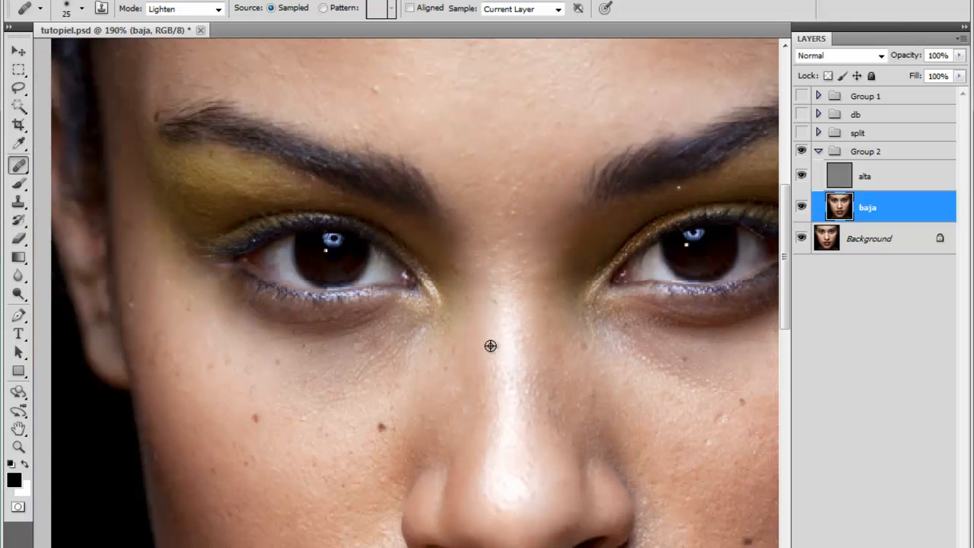
left_click_drag(490, 346, 386, 305)
left_click_drag(448, 355, 432, 265)
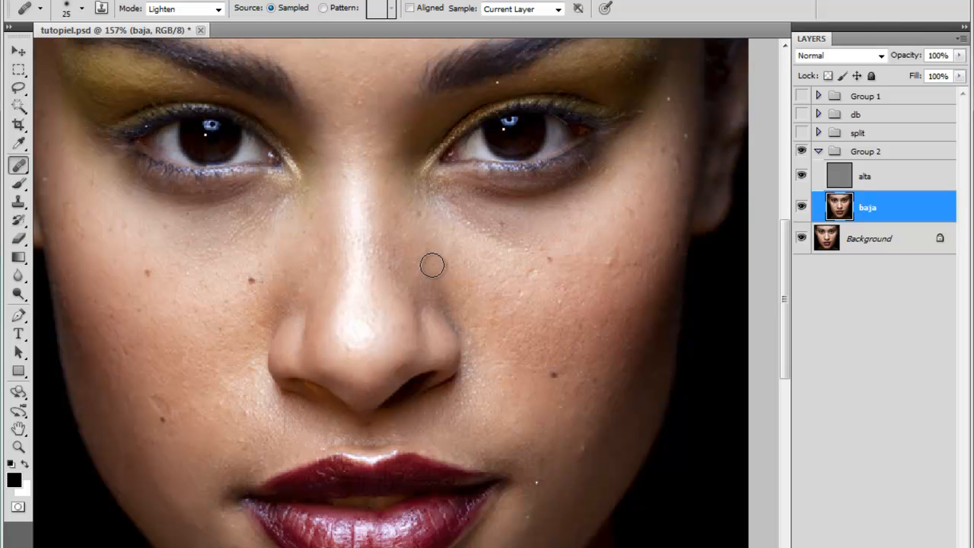
Isolate and select the alta layer, and set the Healing Brush size to 15.
left_click(803, 180, "alt")
left_click(803, 179, "alt")
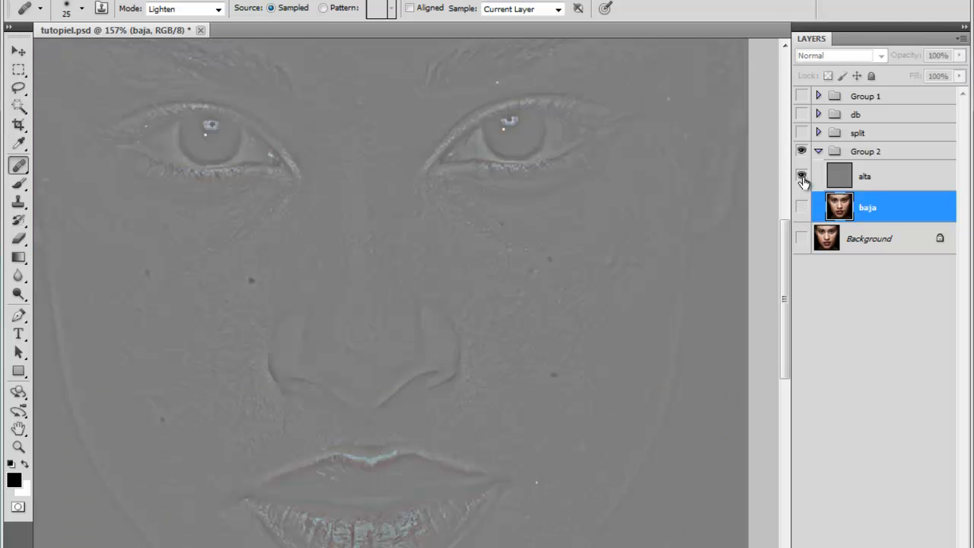
scroll(497, 277, "up", 3)
scroll(497, 277, "up", 2)
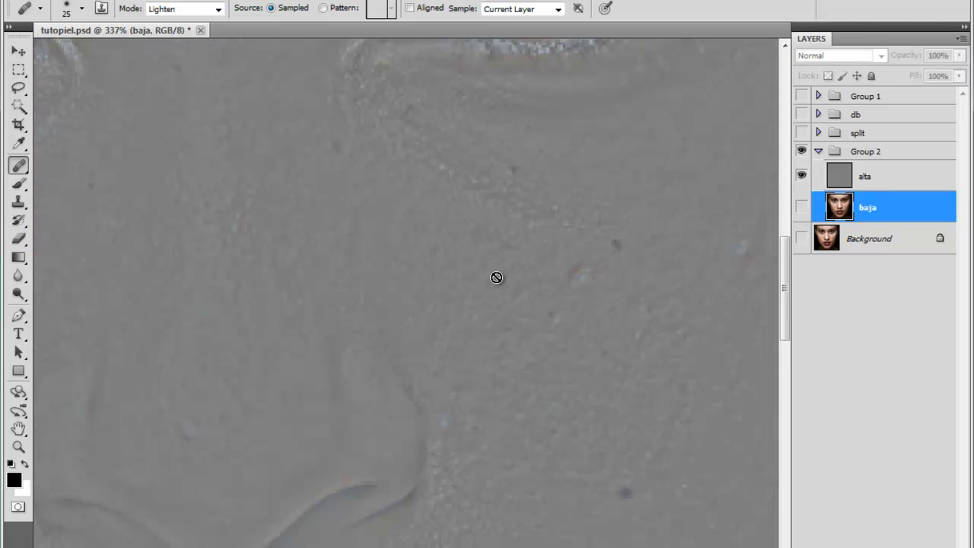
left_click_drag(472, 303, 311, 261)
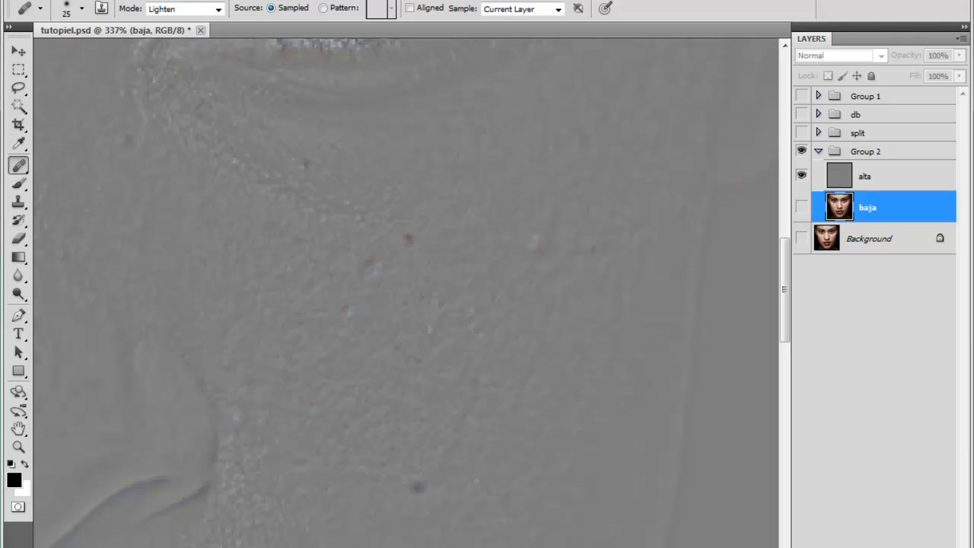
left_click(912, 178)
key("bracketleft")
key("bracketleft")
key("bracketleft")
key("bracketleft")
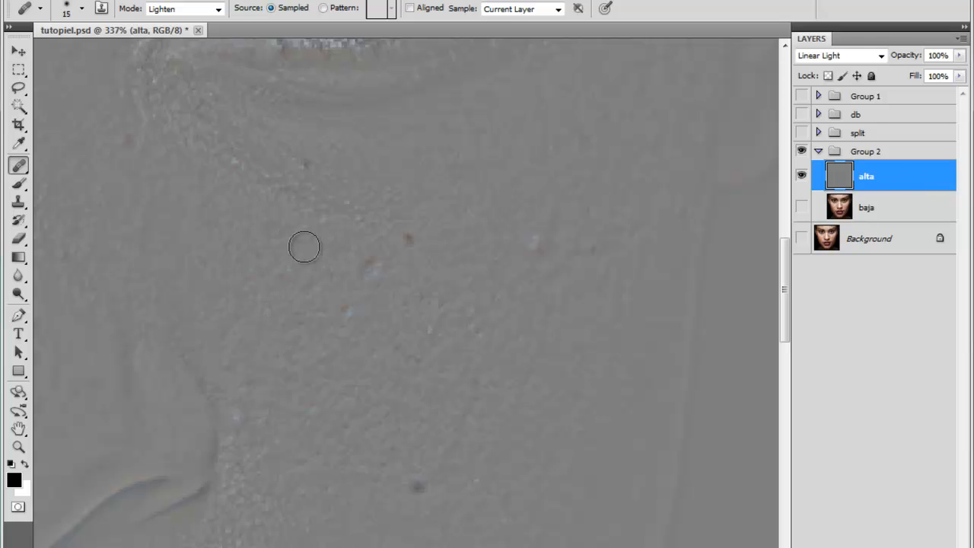
Heal the blemish on the image's right cheek on the alta layer with brush size 8, and set the healing mode to Normal.
left_click(332, 257, "alt")
key("bracketleft")
mouse_move(375, 265)
left_mouse_down()
mouse_move(367, 274)
mouse_move(375, 261)
mouse_move(388, 284)
left_mouse_up()
key("shift+alt+n")
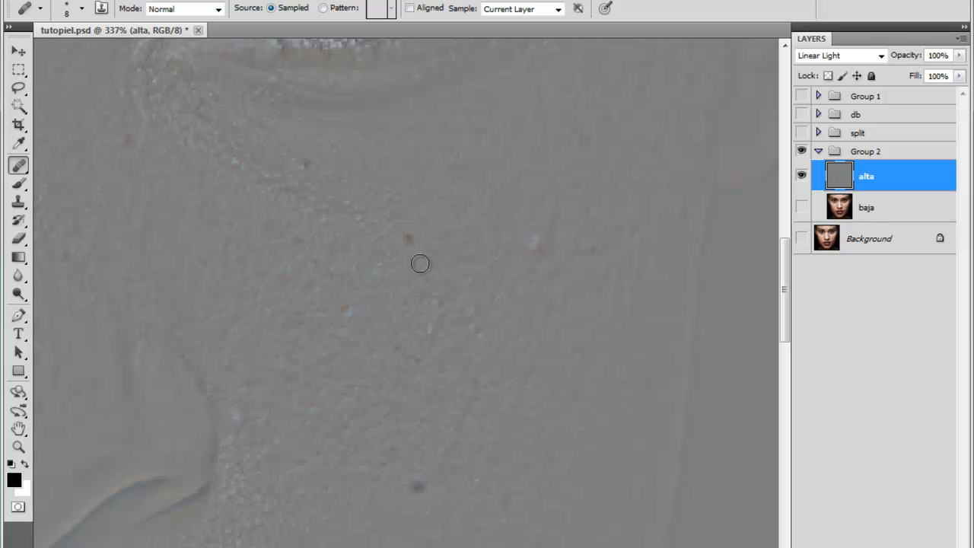
Set the brush size to 15 and paint rough skin texture sampled near the inner eye corner across the under-eye area on the alta layer.
key("bracketright")
key("bracketright")
key("bracketright")
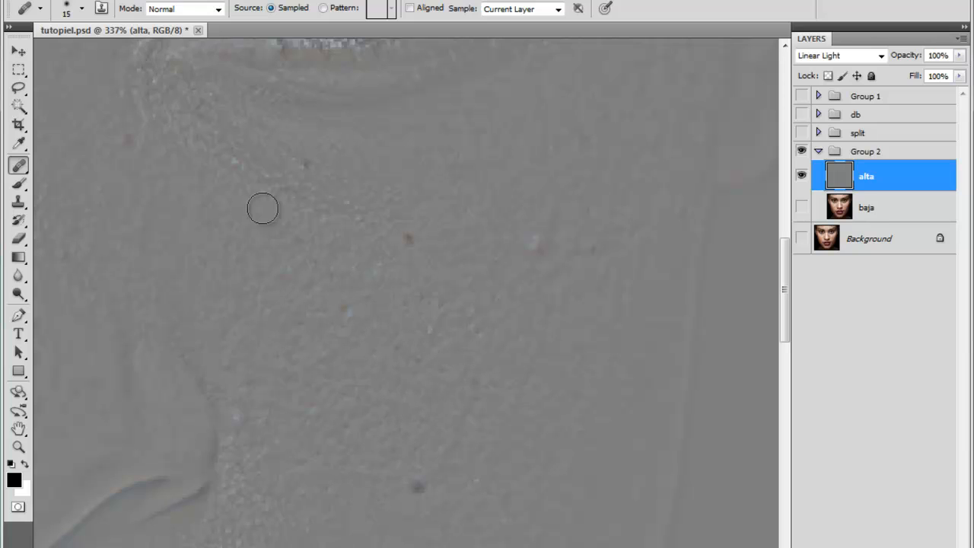
left_click(248, 165, "alt")
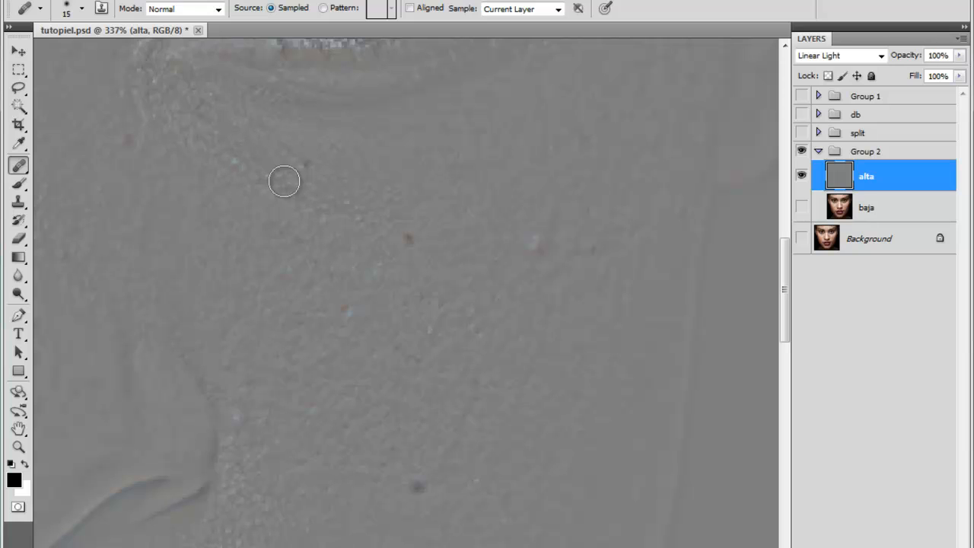
mouse_move(416, 166)
left_mouse_down()
mouse_move(393, 169)
mouse_move(342, 148)
mouse_move(402, 165)
mouse_move(411, 179)
mouse_move(418, 137)
mouse_move(329, 155)
mouse_move(369, 168)
mouse_move(346, 160)
left_mouse_up()
mouse_move(284, 143)
left_mouse_down()
mouse_move(322, 137)
mouse_move(318, 191)
left_mouse_up()
left_click(406, 190)
left_click_drag(407, 190, 416, 219)
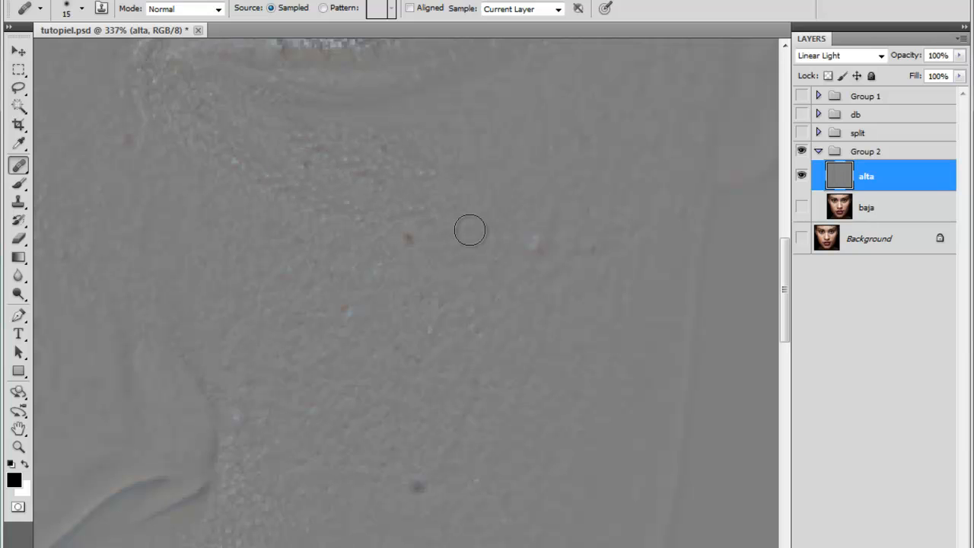
Show the baja and Background layers and toggle Group 2 to compare the under-eye texture with the original.
left_click(801, 207)
left_click(801, 239)
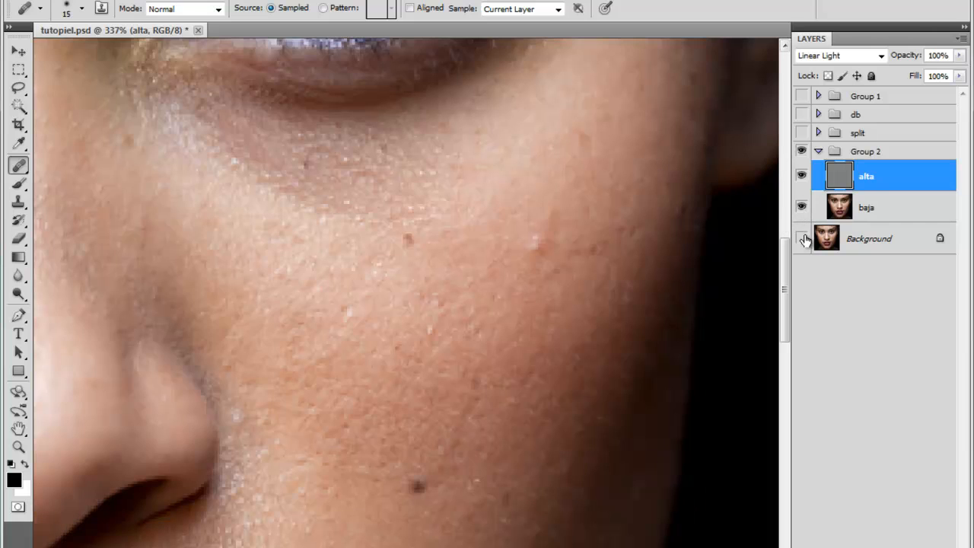
left_click(801, 151)
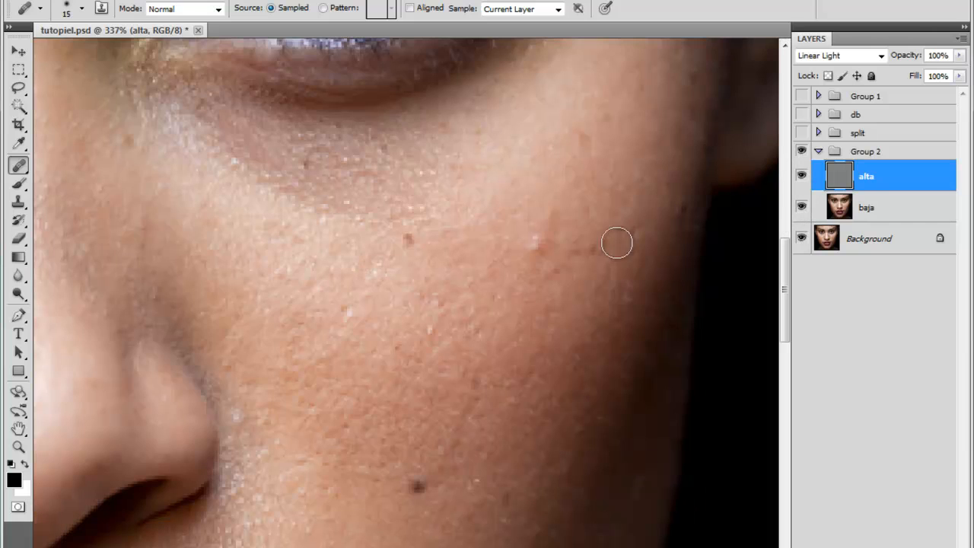
scroll(373, 244, "down", 4)
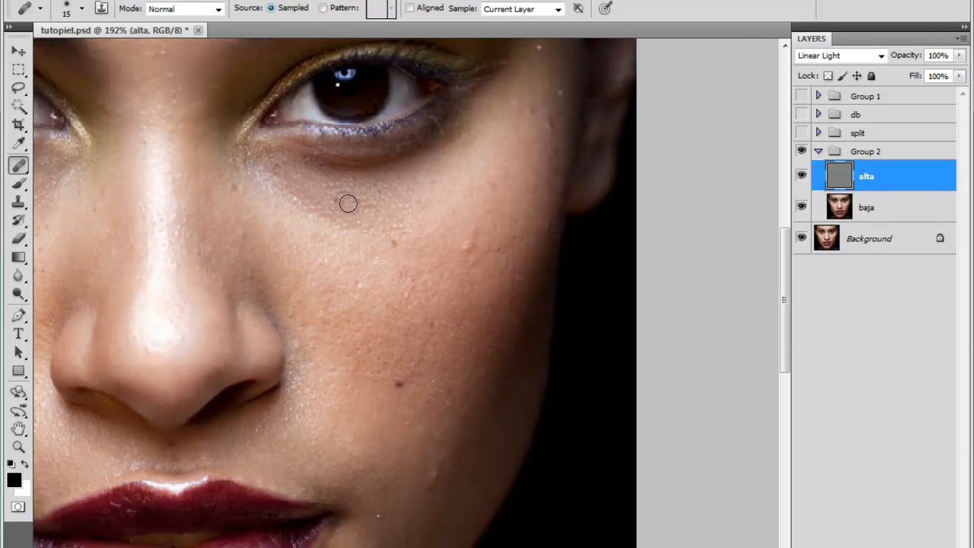
left_click(802, 153)
Isolate the alta layer and heal the rough texture beneath the image's right eye, sampling from the skin just below it.
left_click(801, 176, "alt")
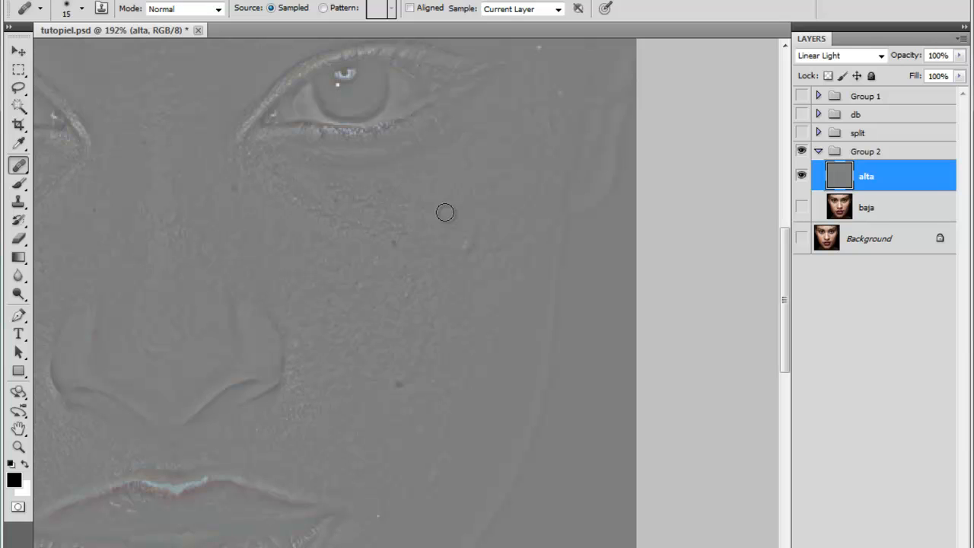
scroll(446, 212, "up", 3)
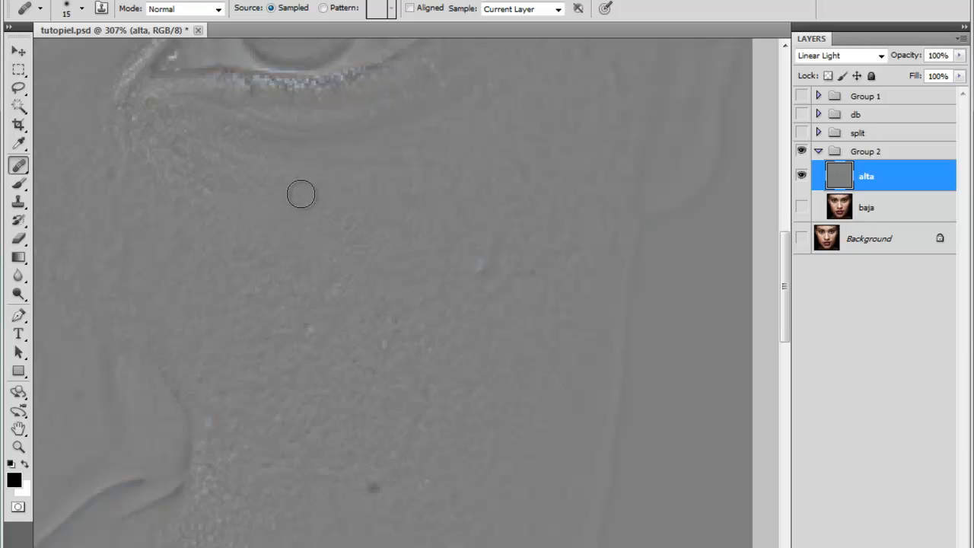
left_click(252, 233, "alt")
mouse_move(213, 187)
left_mouse_down()
mouse_move(206, 191)
mouse_move(228, 188)
left_mouse_up()
Make all face layers visible again and toggle Group 2 to compare the healed right under-eye area with the original.
left_click(801, 238)
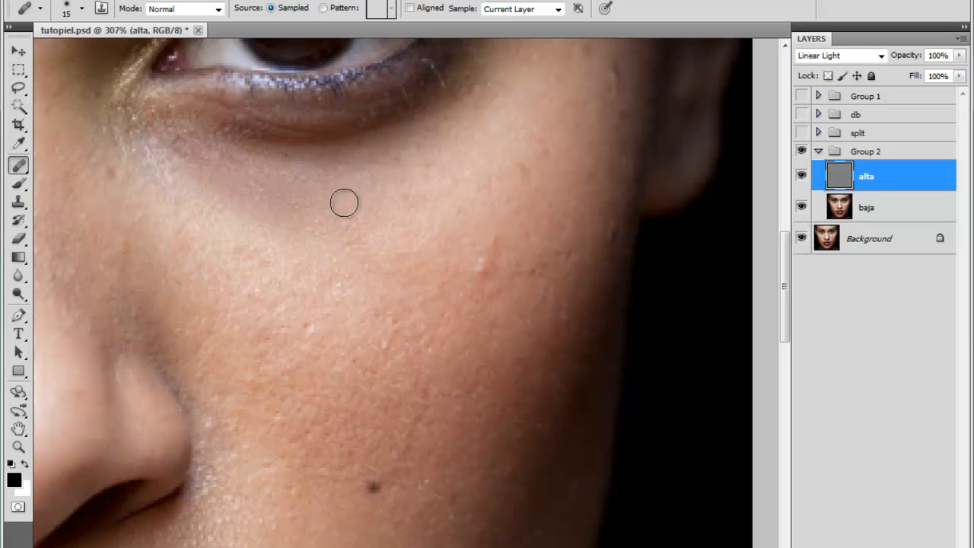
scroll(344, 204, "down", 2)
left_click_drag(257, 206, 317, 250)
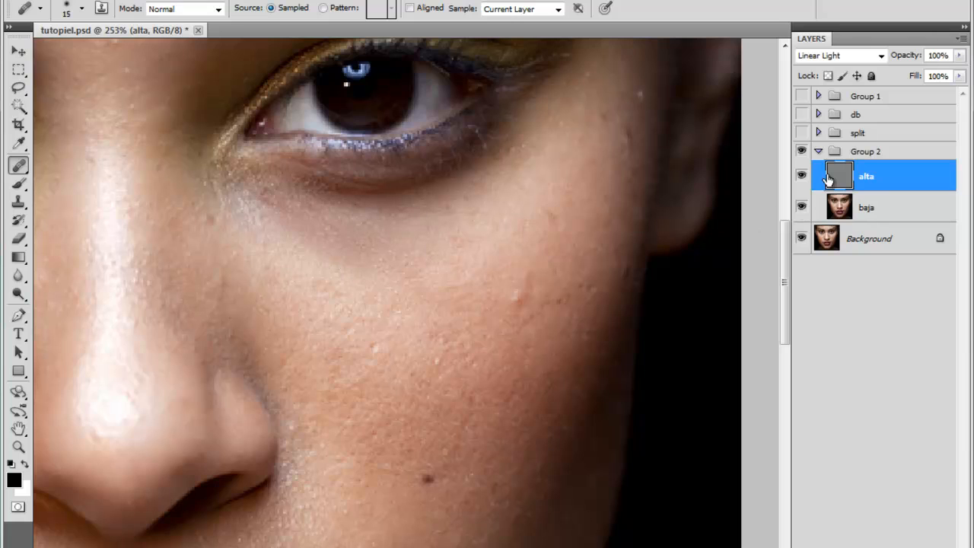
left_click(802, 154)
left_click(802, 152)
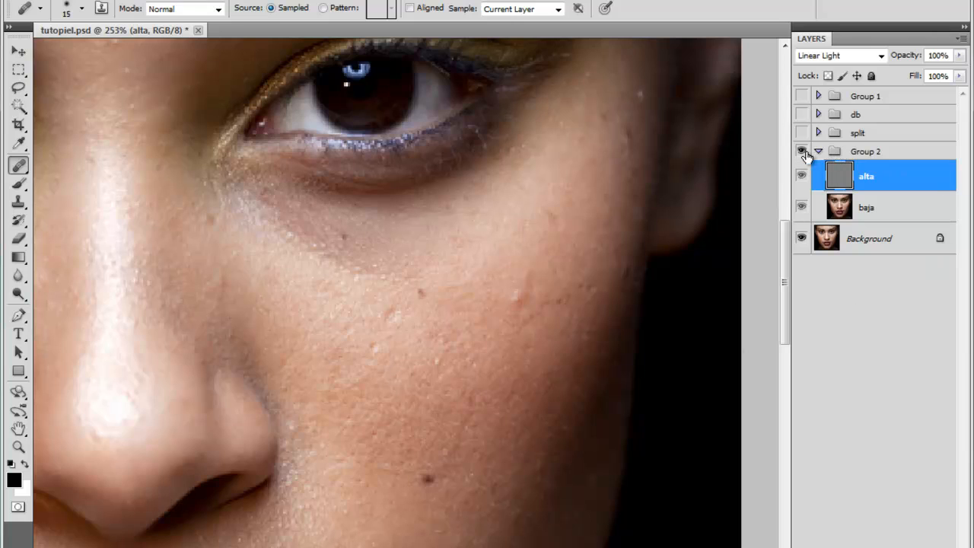
Toggle Group 2 off and on repeatedly to compare the retouched skin with the original.
left_click(804, 152)
left_click(804, 152)
left_click(803, 152)
left_click(803, 152)
Hide the alta layer and select the baja layer, with the Healing Brush in Lighten mode, to work on the skin tones.
left_click(802, 176)
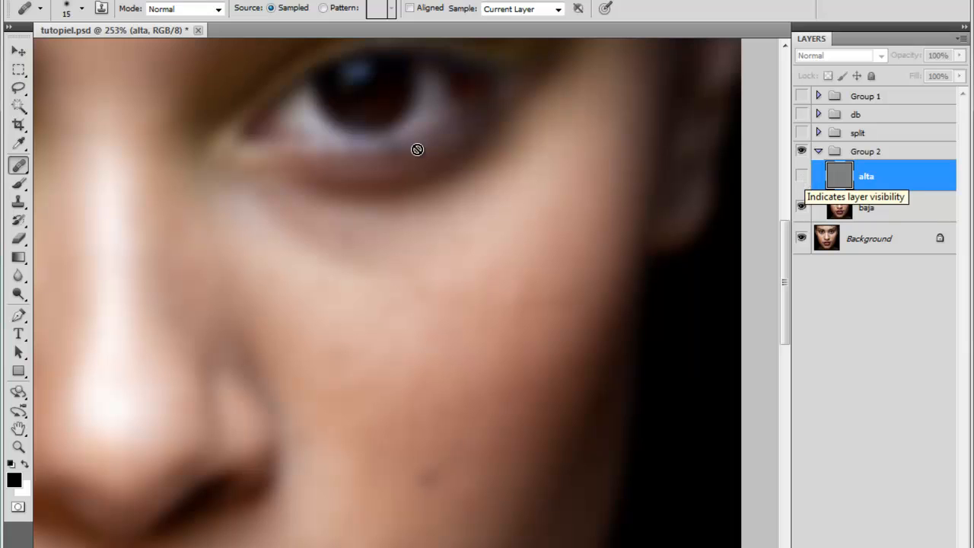
left_click(905, 219)
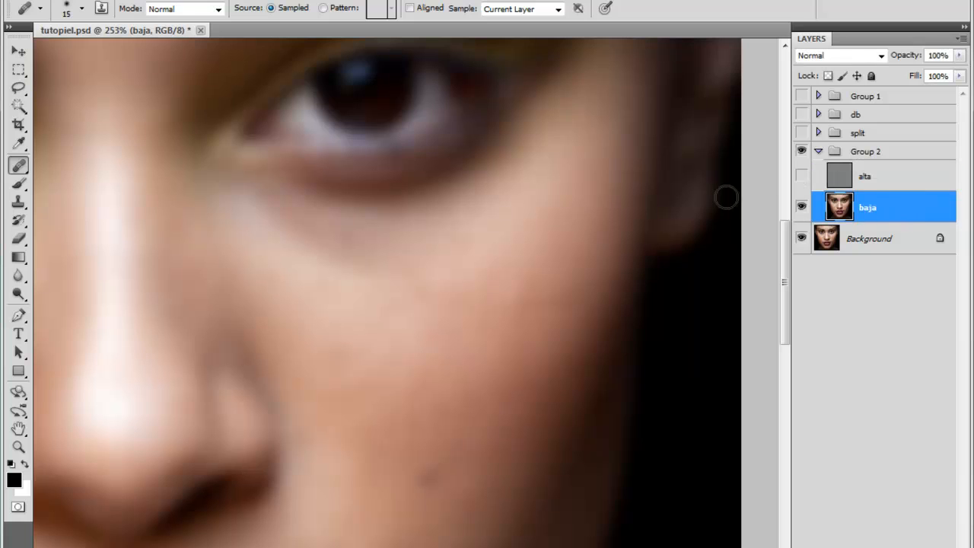
left_click_drag(256, 320, 601, 318)
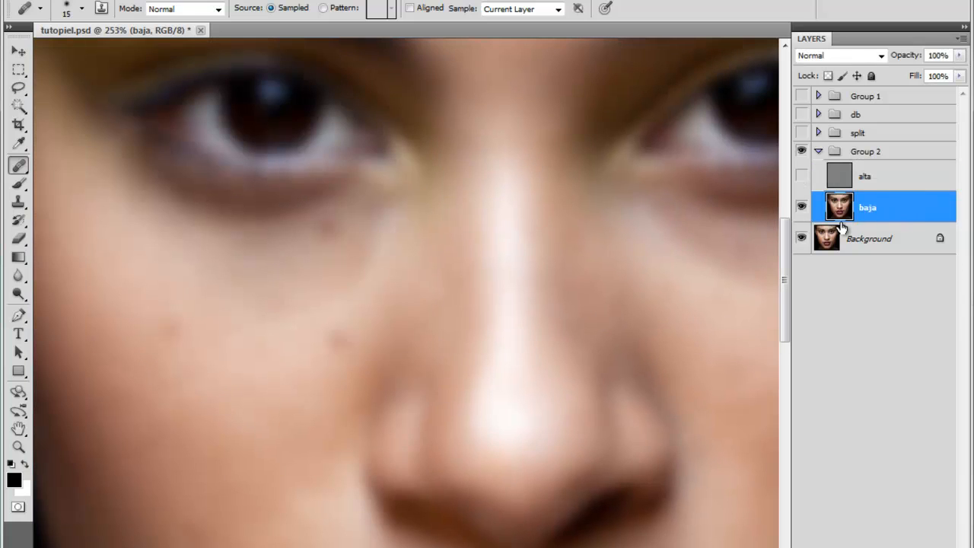
left_click_drag(182, 338, 175, 206)
scroll(285, 226, "down", 1)
scroll(285, 227, "down", 3)
left_click_drag(323, 220, 313, 271)
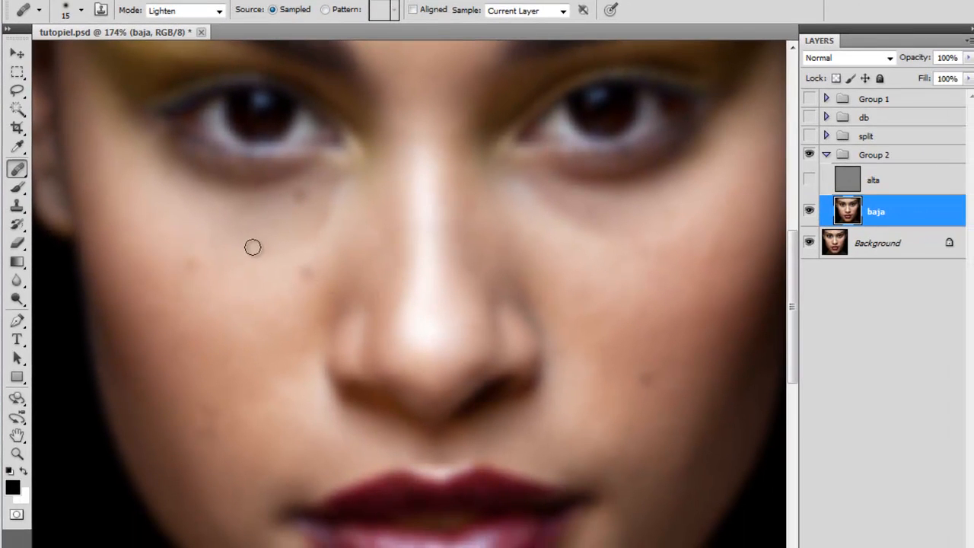
Set the Healing Brush size to 30 and heal the cheek on the image's left with tone sampled from the nose highlight.
key("bracketright")
key("bracketright")
key("bracketright")
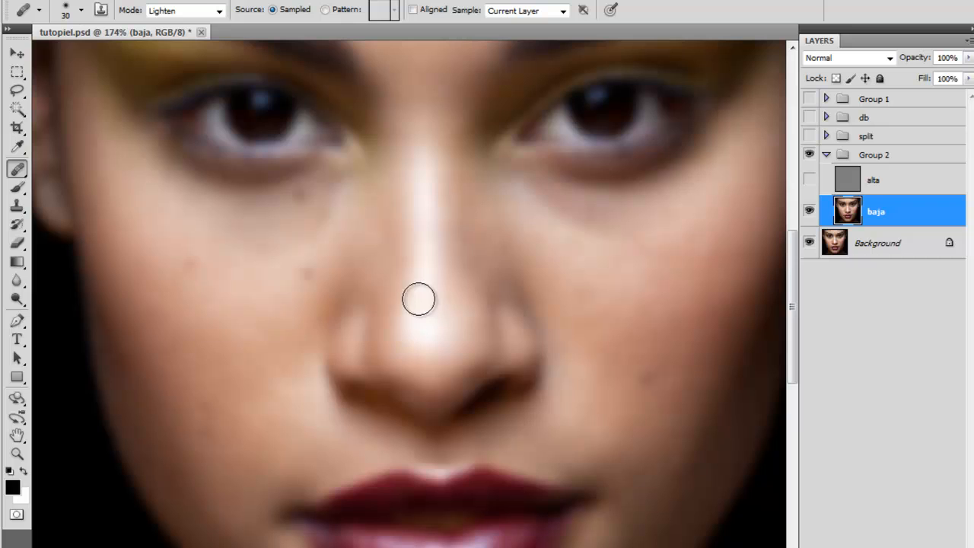
mouse_move(209, 357)
left_mouse_down()
mouse_move(192, 337)
mouse_move(186, 353)
mouse_move(236, 381)
mouse_move(242, 348)
mouse_move(221, 331)
mouse_move(202, 362)
mouse_move(214, 393)
mouse_move(253, 356)
mouse_move(219, 336)
left_mouse_up()
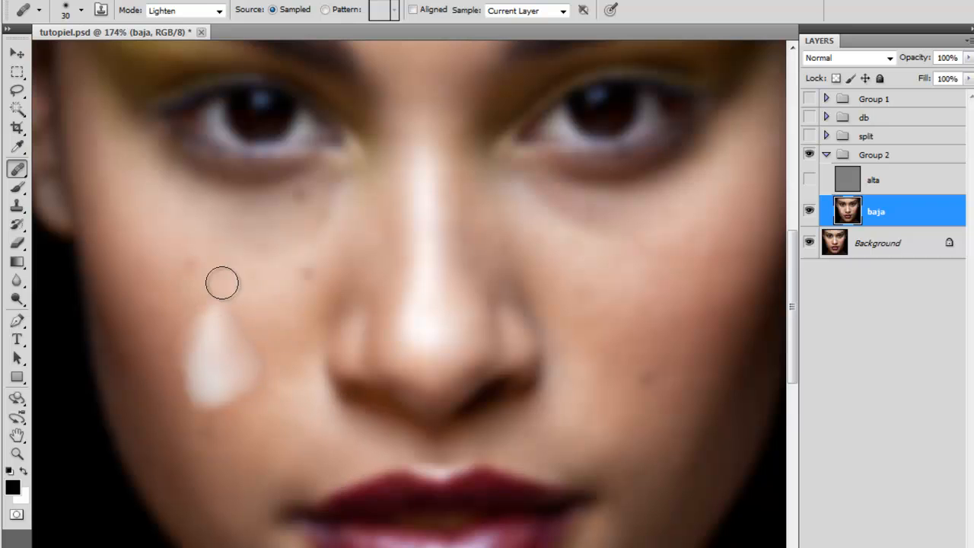
left_click(236, 406)
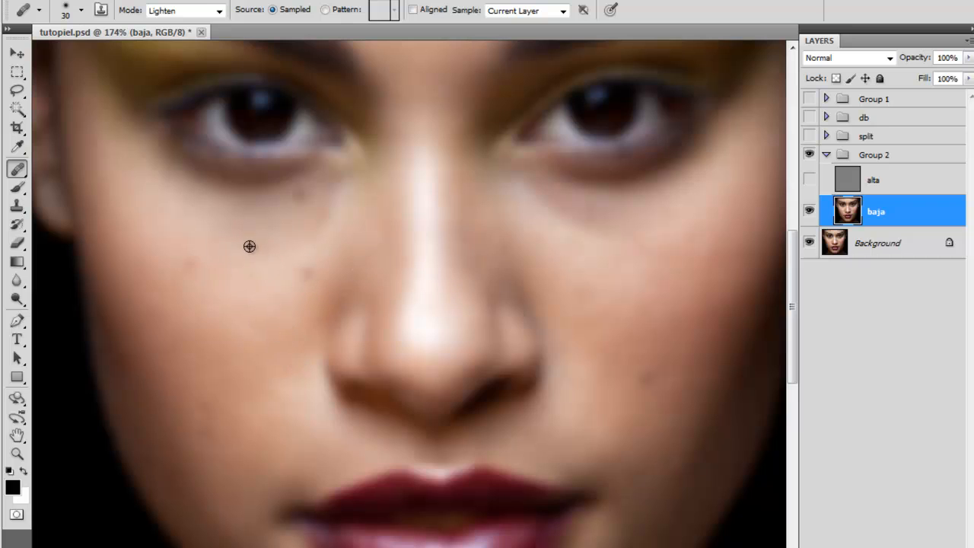
Heal the darker patches on the image's left cheek, sampling repeatedly from the lighter skin just above them.
left_click(220, 251, "alt")
mouse_move(191, 341)
left_mouse_down()
mouse_move(227, 348)
mouse_move(204, 327)
mouse_move(200, 339)
mouse_move(240, 330)
left_mouse_up()
left_click(231, 280, "alt")
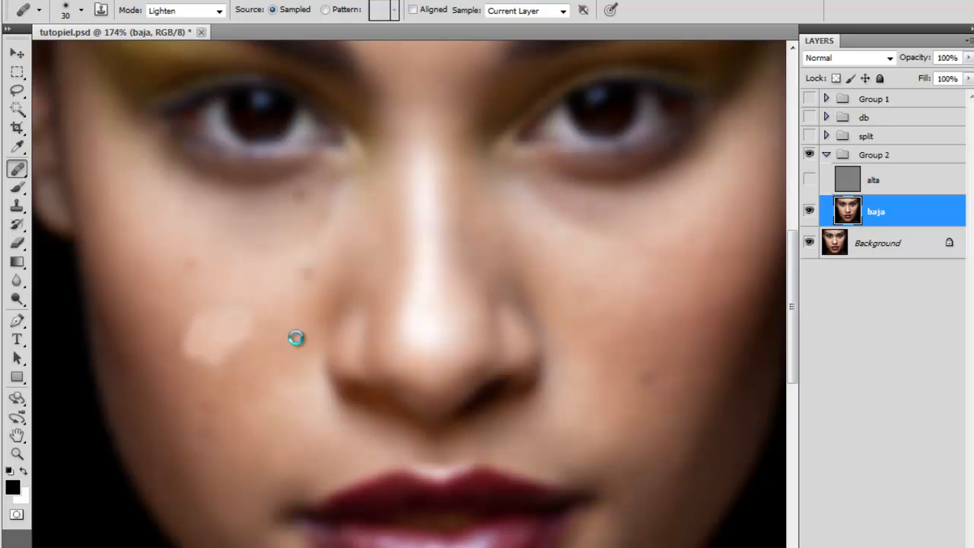
left_click(219, 266, "alt")
mouse_move(196, 355)
left_mouse_down()
mouse_move(221, 339)
mouse_move(218, 353)
left_mouse_up()
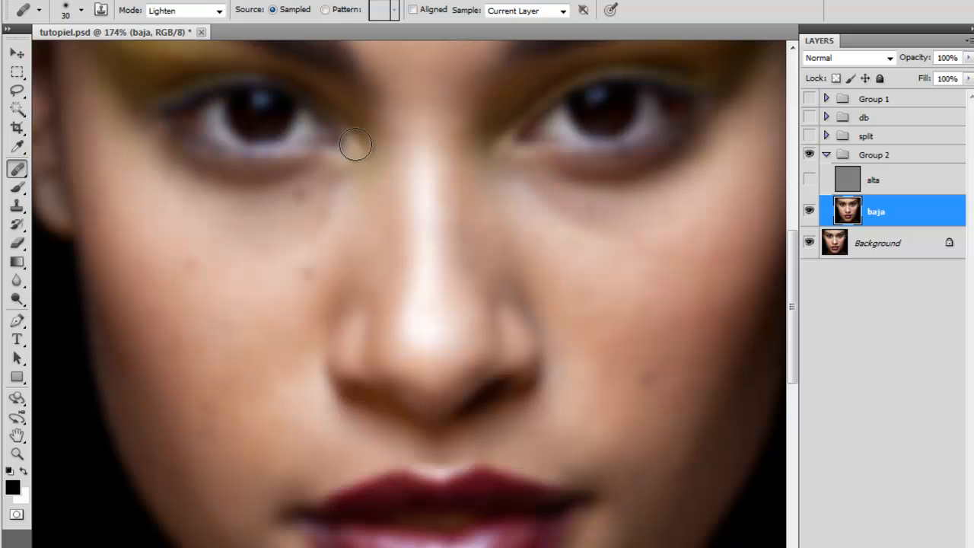
Try lightening beneath the image's left eye with the Clone Stamp in Lighten mode at 20% opacity, sampling the cheek, and undo it.
key("s")
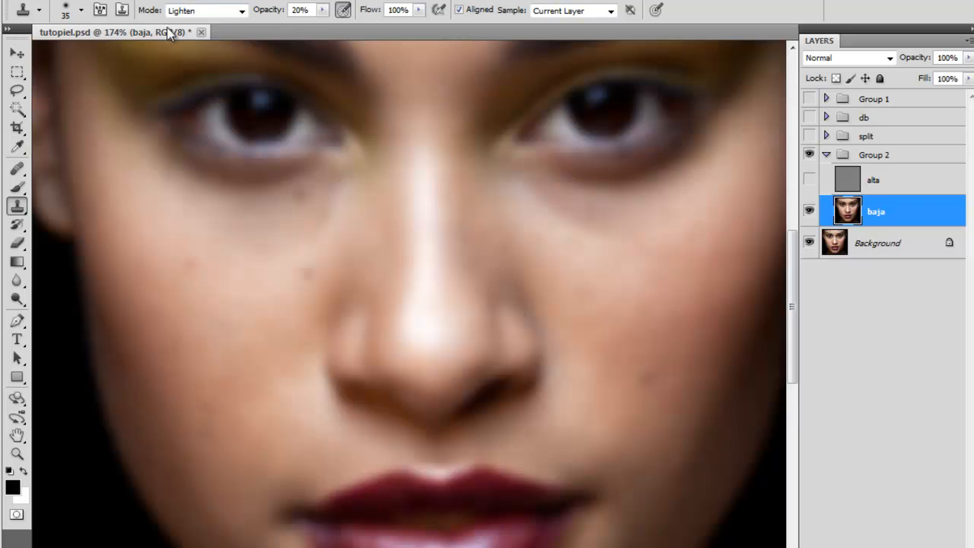
left_click(229, 263, "alt")
mouse_move(255, 170)
left_mouse_down()
mouse_move(202, 183)
mouse_move(292, 181)
mouse_move(254, 188)
mouse_move(215, 166)
mouse_move(272, 192)
mouse_move(288, 184)
mouse_move(292, 193)
mouse_move(281, 196)
mouse_move(213, 180)
mouse_move(270, 209)
left_mouse_up()
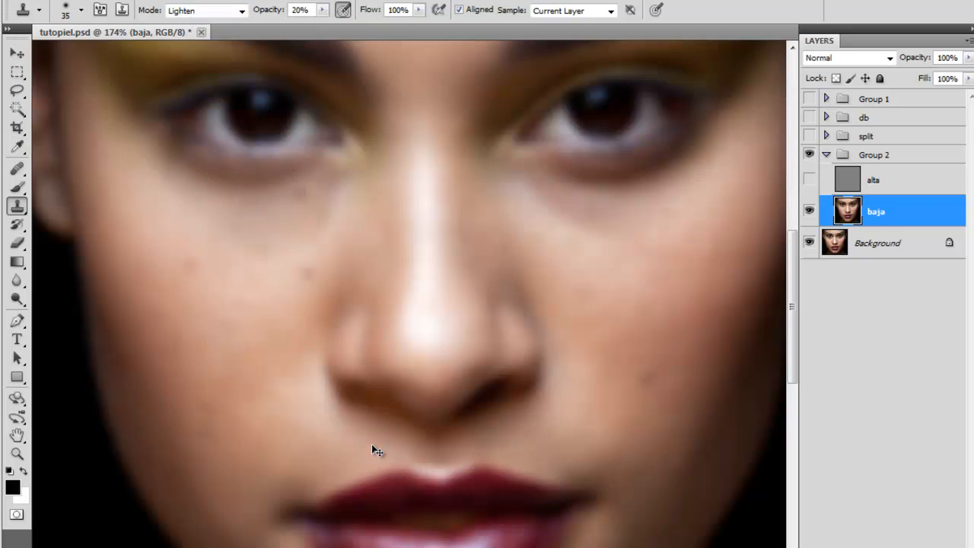
key("ctrl+z")
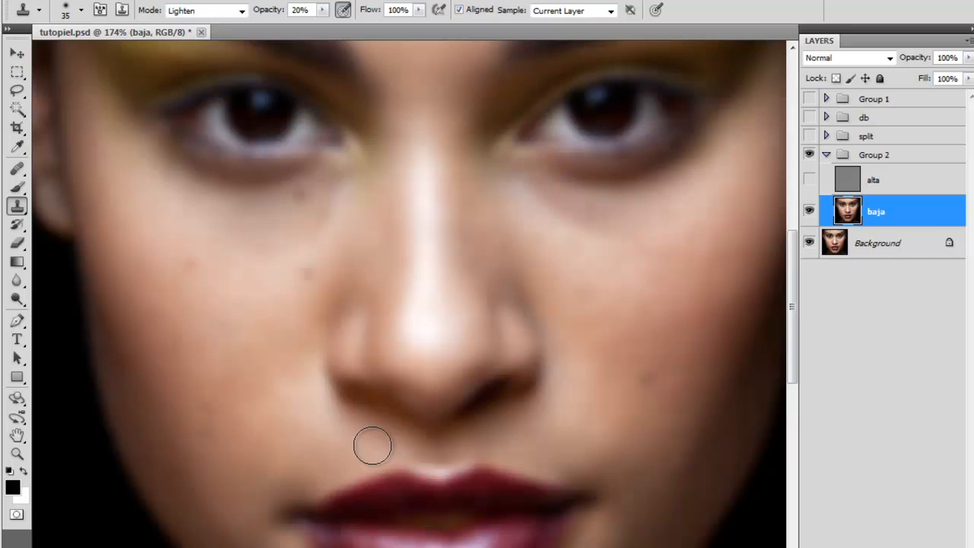
Try the Healing Brush in Darken mode beneath the image's left eye, sampling the dark cheek edge, and undo the strokes.
key("j")
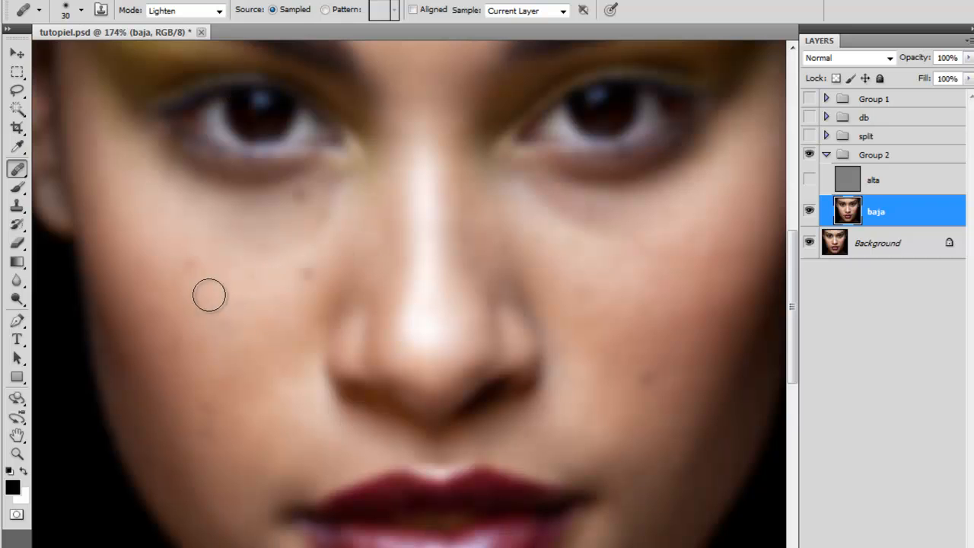
key("s")
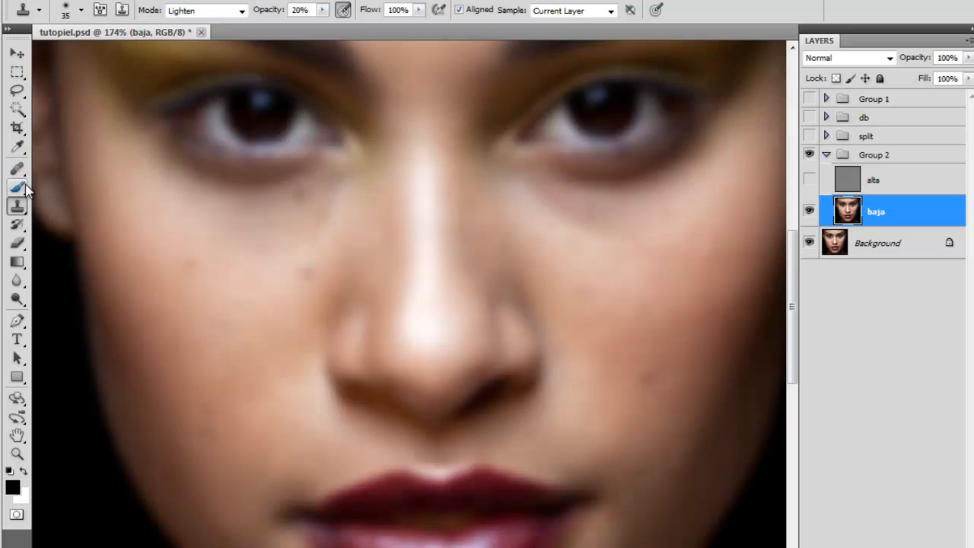
key("j")
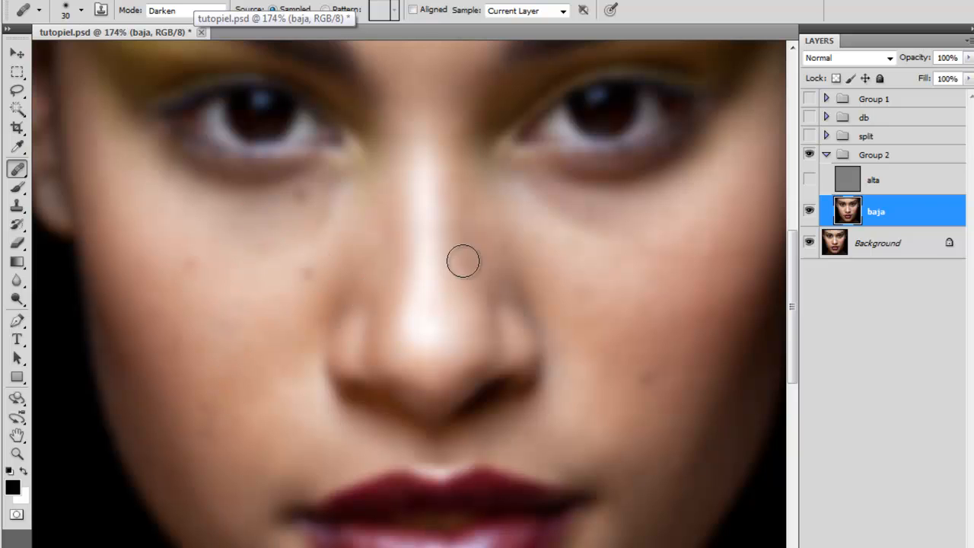
left_click(113, 365, "alt")
left_click(195, 210)
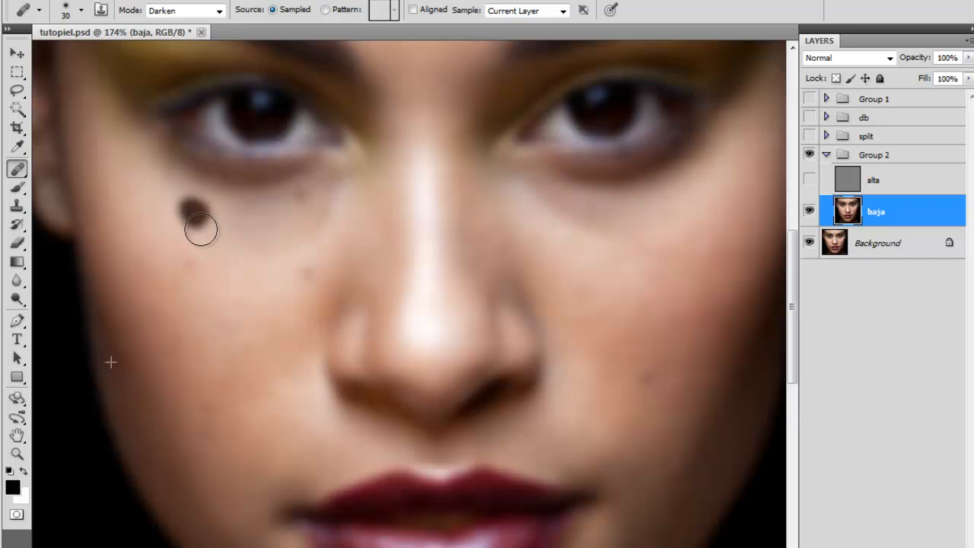
mouse_move(200, 230)
left_mouse_down()
mouse_move(206, 239)
mouse_move(215, 224)
mouse_move(200, 232)
mouse_move(200, 258)
left_mouse_up()
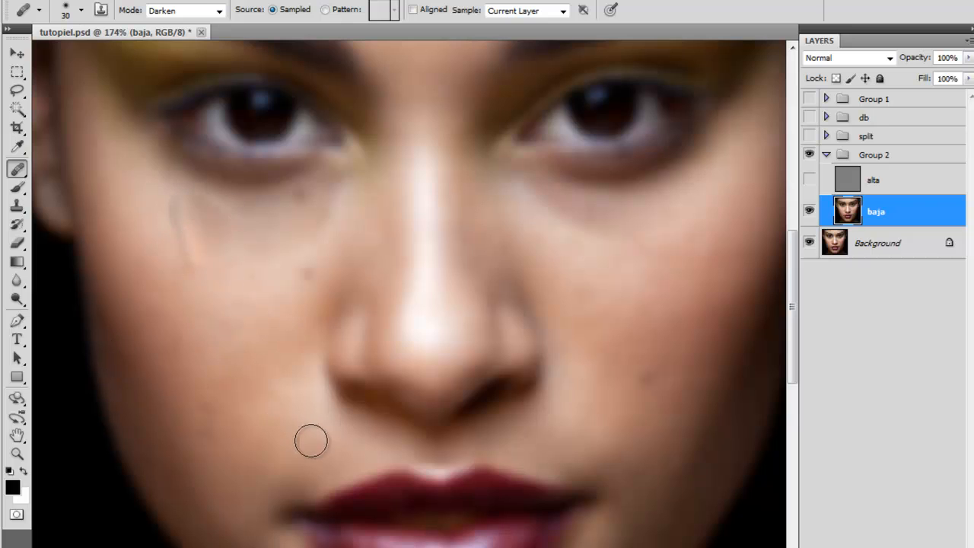
key("ctrl+z")
key("ctrl+z")
key("ctrl+z")
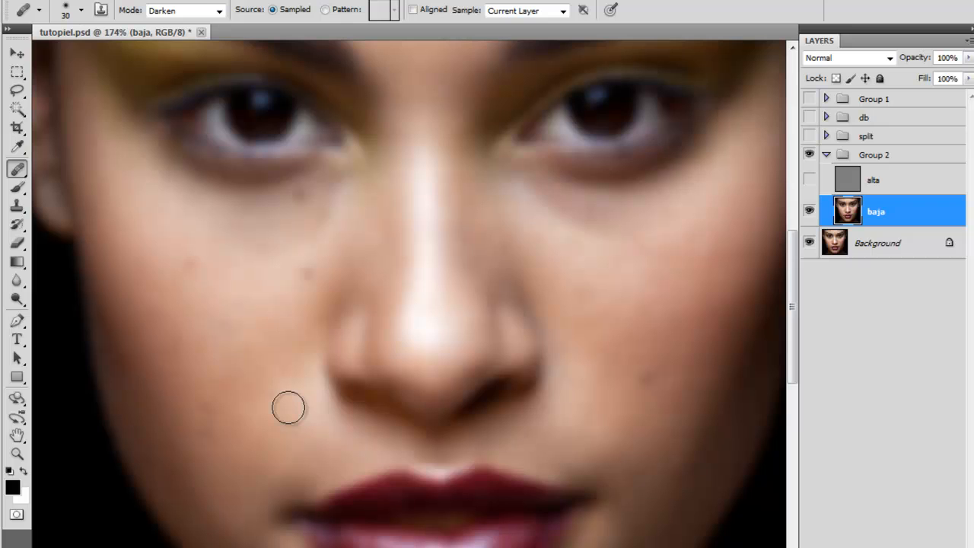
Show the alta layer over baja again and set the Healing Brush mode to Replace.
scroll(341, 317, "down", 5)
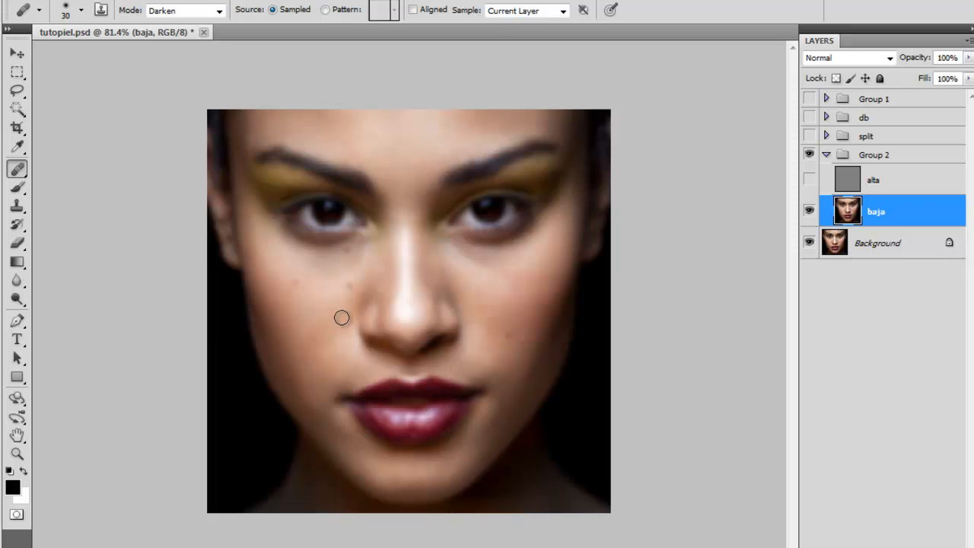
left_click(809, 180)
left_click(164, 17)
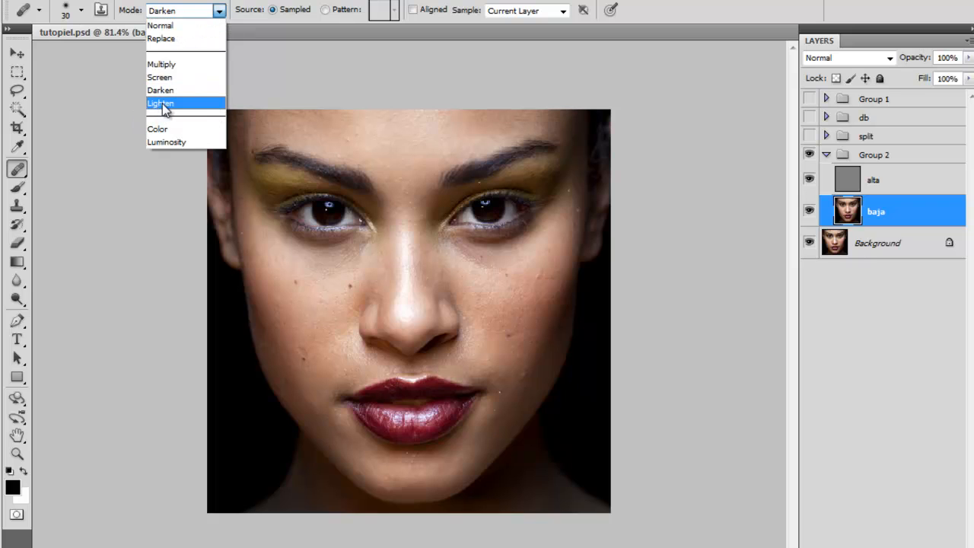
left_click(160, 105)
scroll(451, 246, "up", 4)
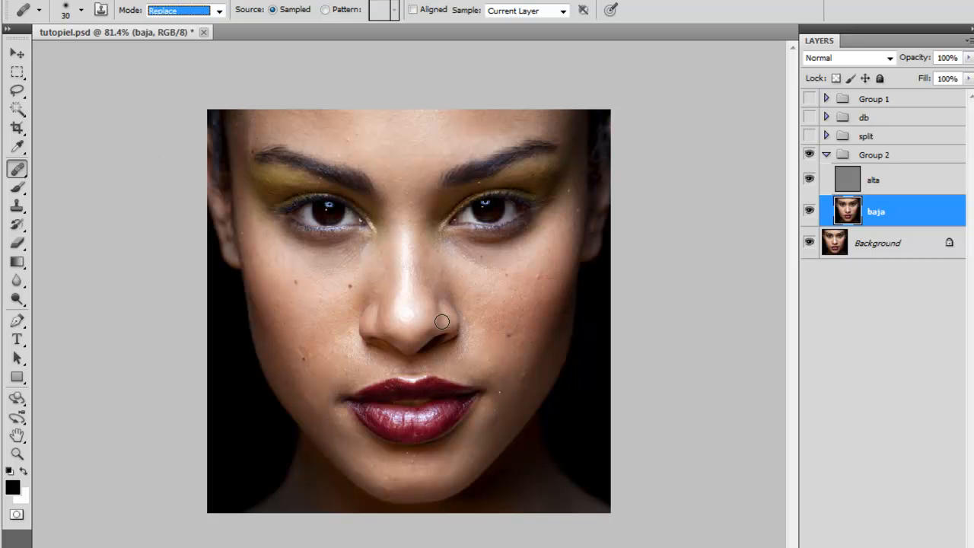
left_click(688, 403)
scroll(388, 353, "up", 2)
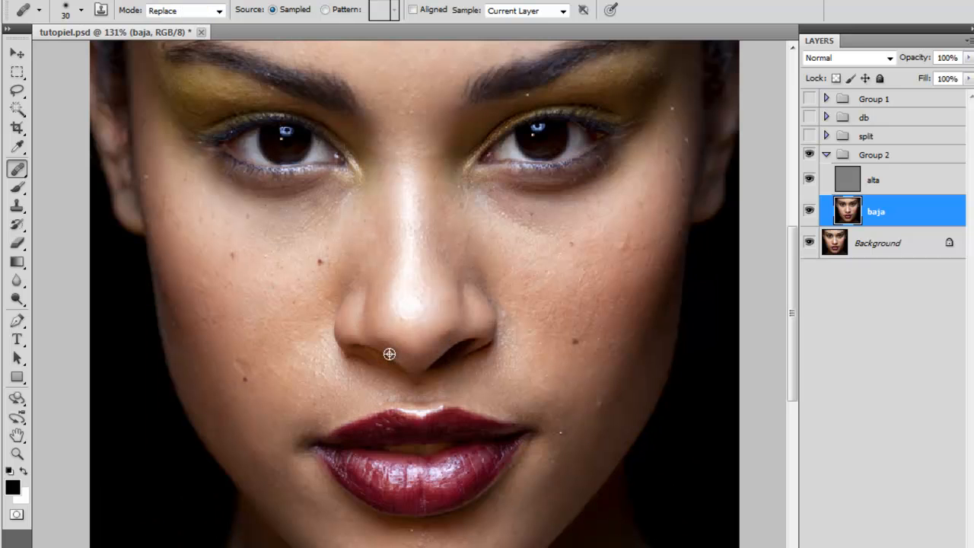
scroll(389, 353, "down", 1)
Select the alta layer and try higher hardness values for the Healing Brush, returning the hardness to 0%.
left_click(79, 11)
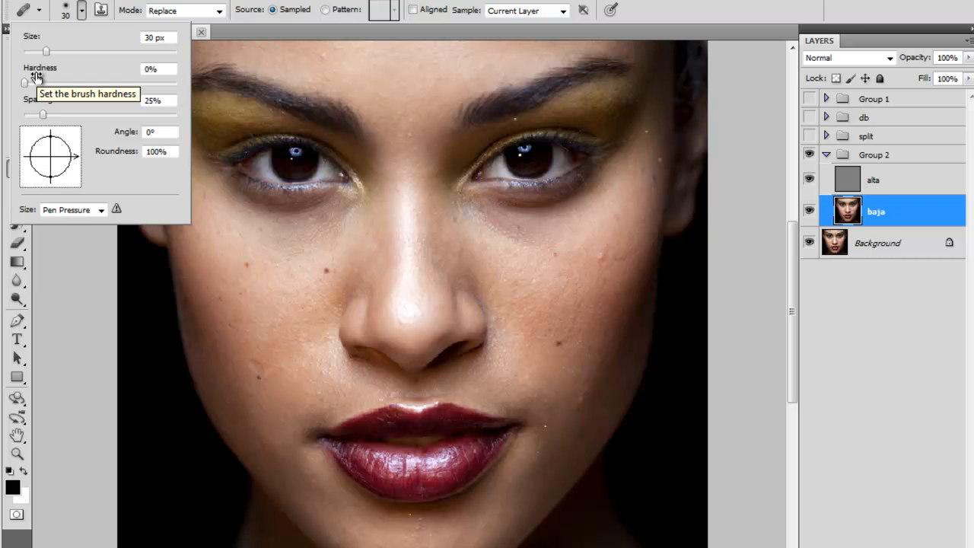
left_click(905, 188)
left_click(905, 188)
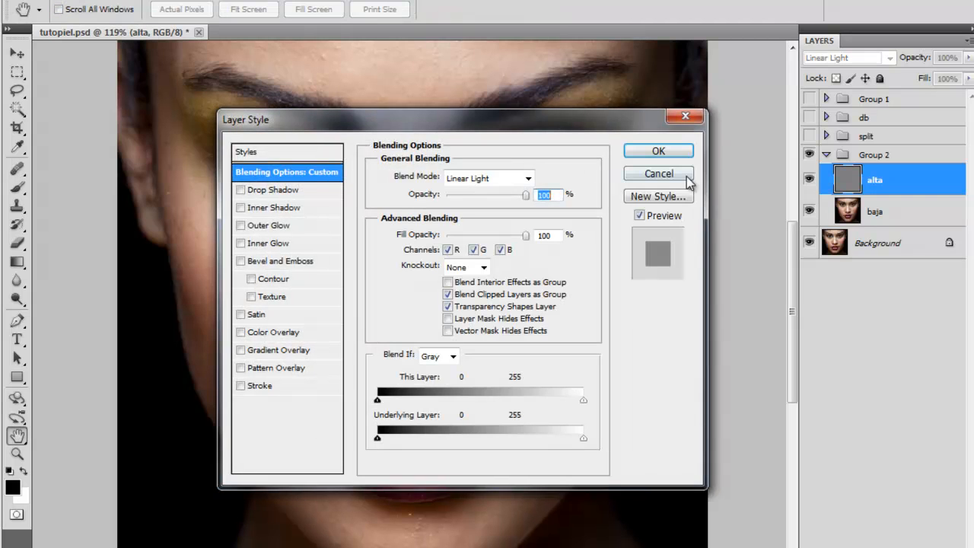
left_click(682, 175)
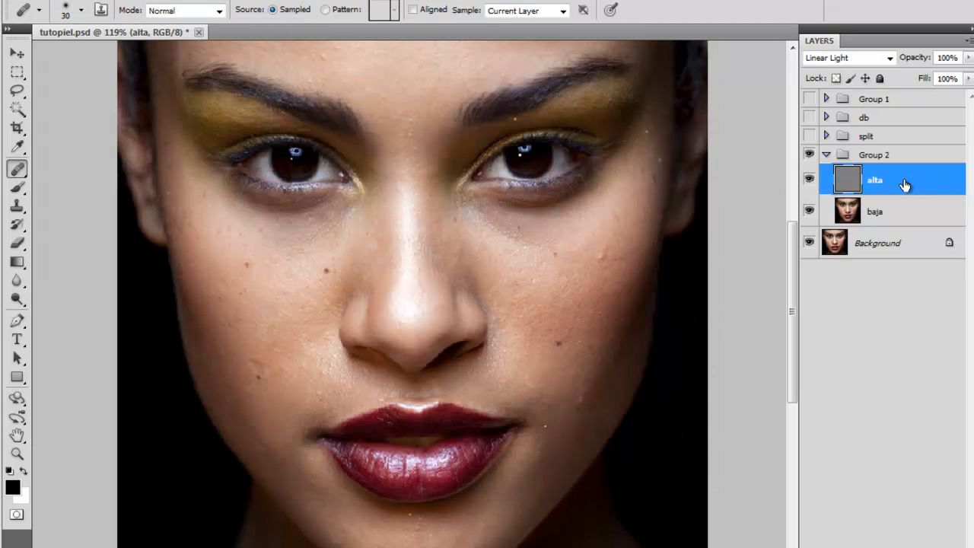
left_click(81, 10)
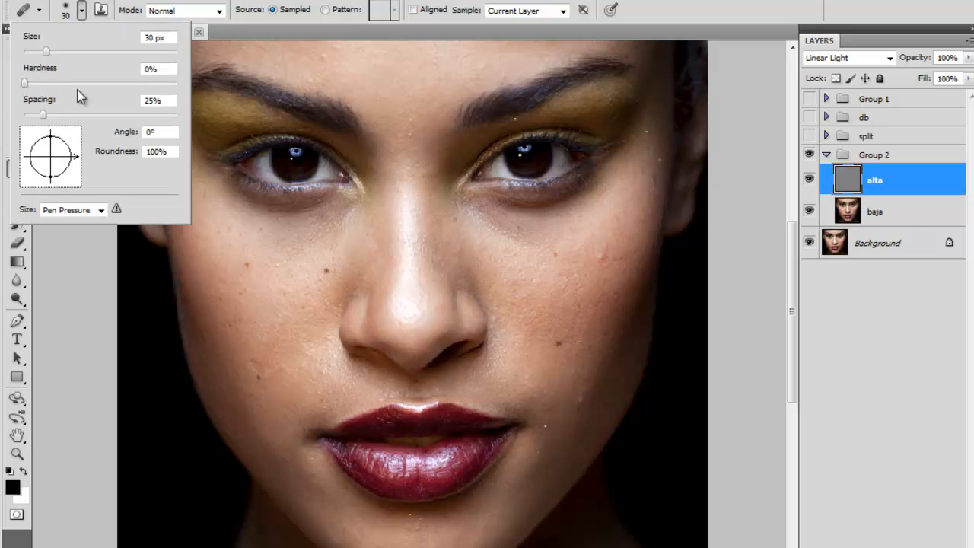
left_click_drag(26, 82, 110, 83)
left_click_drag(180, 75, 150, 80)
left_click(25, 83)
left_click(745, 216)
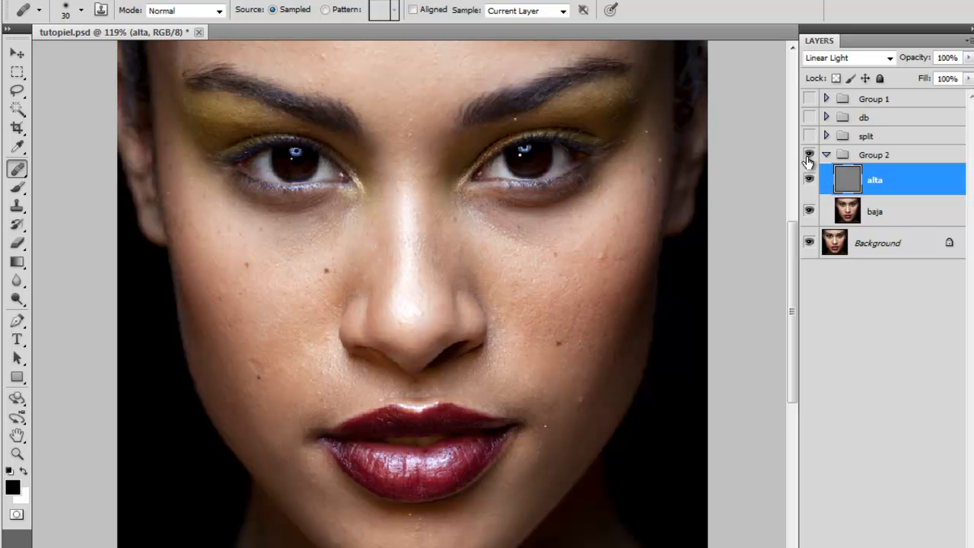
Lighten the dark circle beneath the image's left eye on baja using the Clone Stamp in Lighten mode at 20% opacity, sampling the cheek below.
left_click(878, 220)
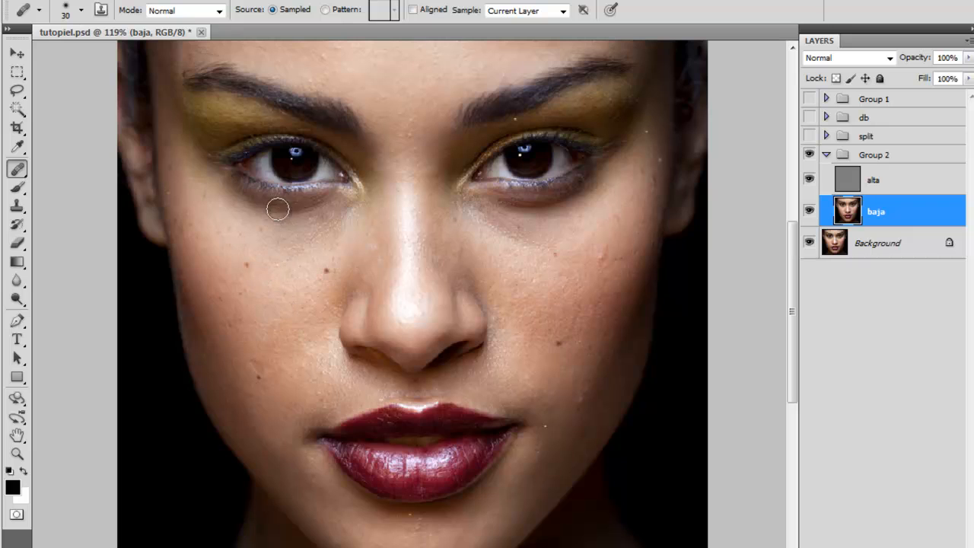
left_click_drag(274, 205, 268, 206)
key("s")
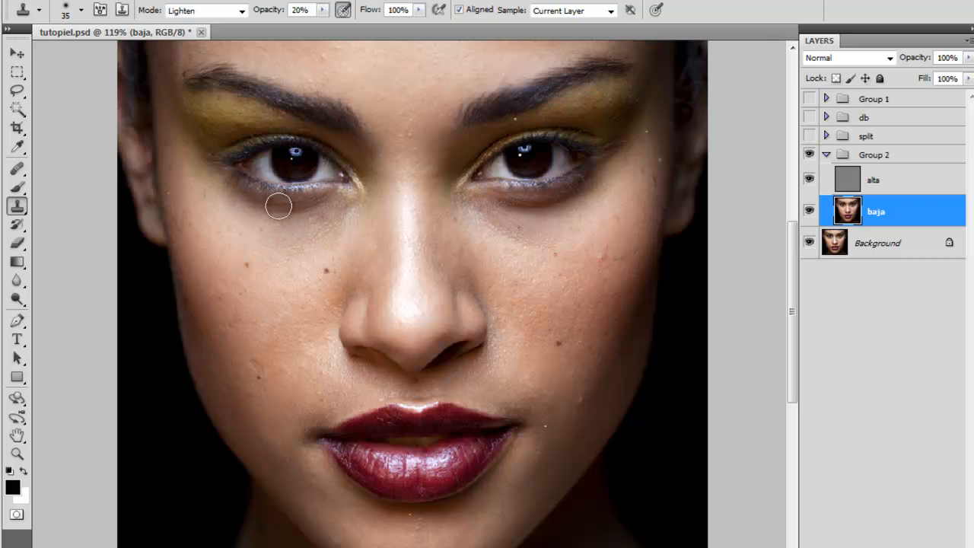
left_click(273, 261, "alt")
mouse_move(269, 209)
left_mouse_down()
mouse_move(318, 202)
mouse_move(273, 211)
mouse_move(257, 202)
mouse_move(309, 209)
mouse_move(264, 203)
mouse_move(312, 197)
mouse_move(255, 201)
mouse_move(293, 204)
left_mouse_up()
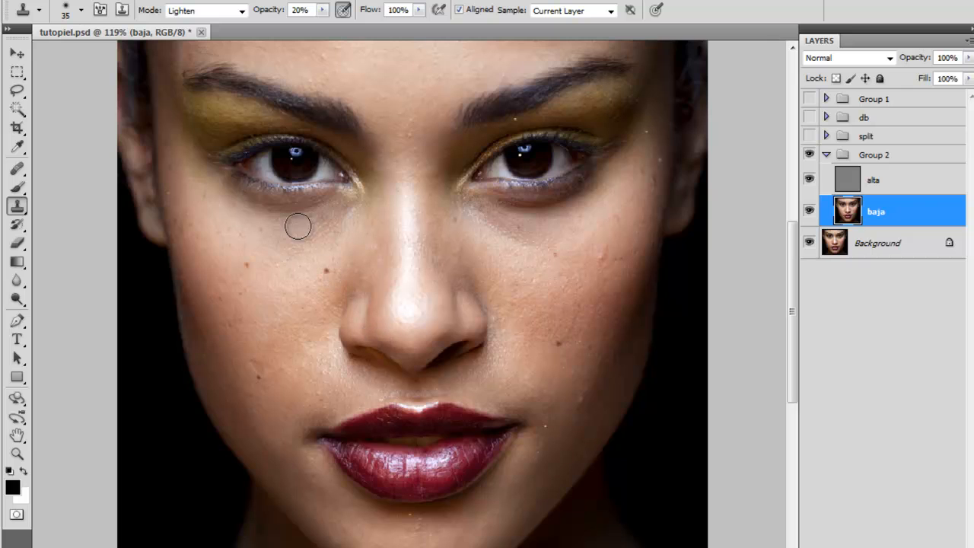
Try lightening beneath the image's right eye with the Clone Stamp at size 70, and undo the stroke.
key("bracketright")
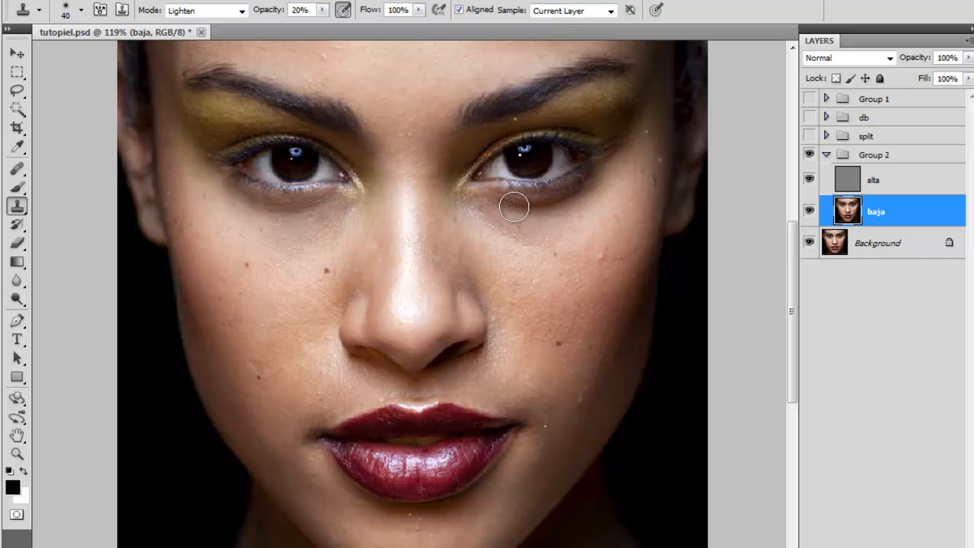
key("bracketright")
key("bracketright")
key("bracketright")
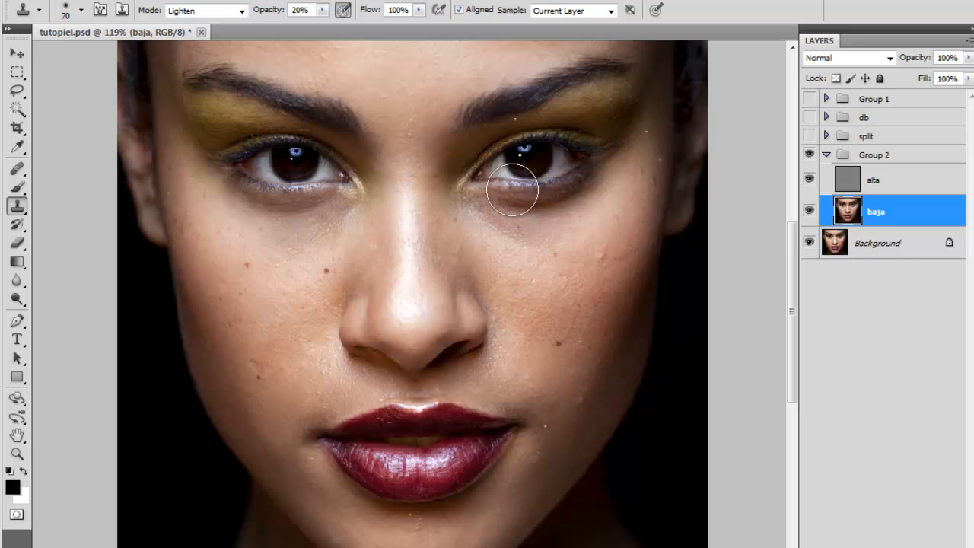
mouse_move(512, 189)
left_mouse_down()
mouse_move(487, 198)
mouse_move(592, 190)
mouse_move(562, 210)
mouse_move(521, 210)
mouse_move(570, 197)
mouse_move(495, 204)
mouse_move(533, 207)
left_mouse_up()
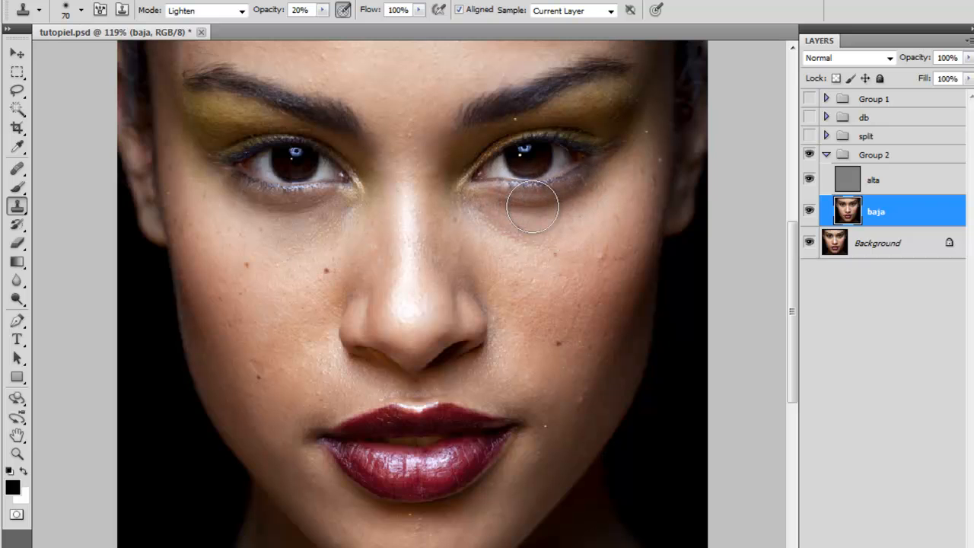
key("ctrl+z")
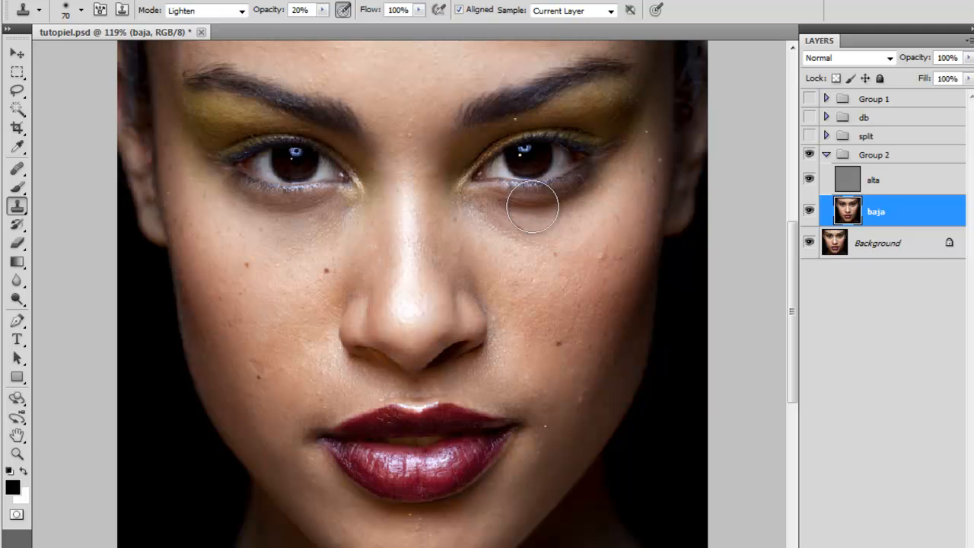
Reduce the Clone Stamp brush size to 15 for finer work beneath the eye on the image's right.
key("bracketleft")
key("bracketleft")
key("bracketleft")
key("bracketleft")
key("bracketleft")
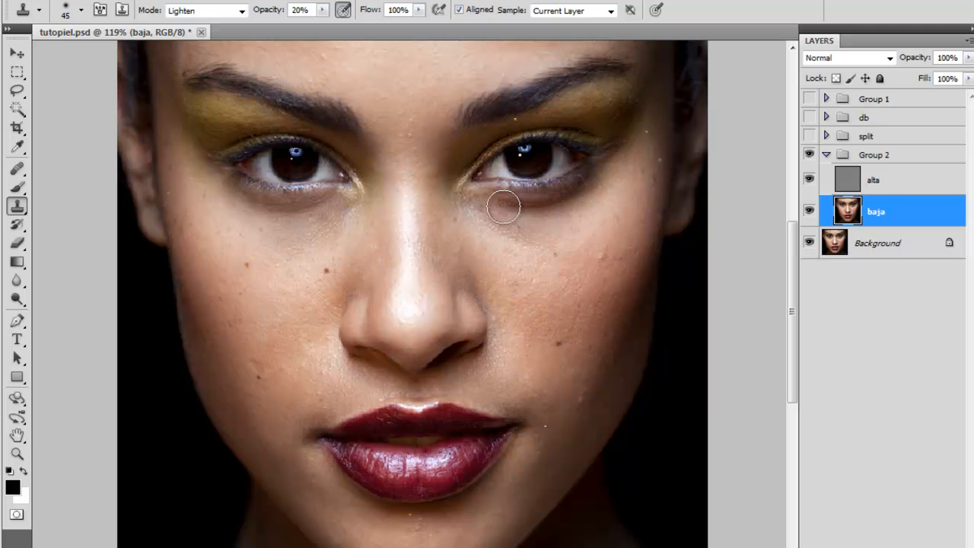
key("bracketleft")
Try lightening beneath the image's right eye with the soft size 15 Clone Stamp, sampling the cheek below, and undo the stroke.
left_click(520, 274, "alt")
mouse_move(520, 207)
left_mouse_down()
mouse_move(569, 195)
mouse_move(513, 200)
mouse_move(529, 209)
left_mouse_up()
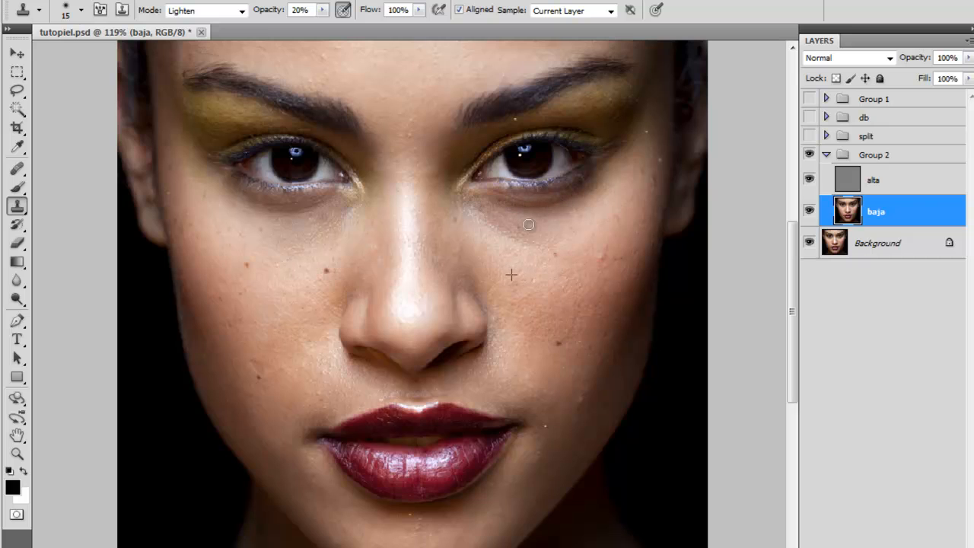
key("ctrl+z")
key("ctrl+z")
key("ctrl+z")
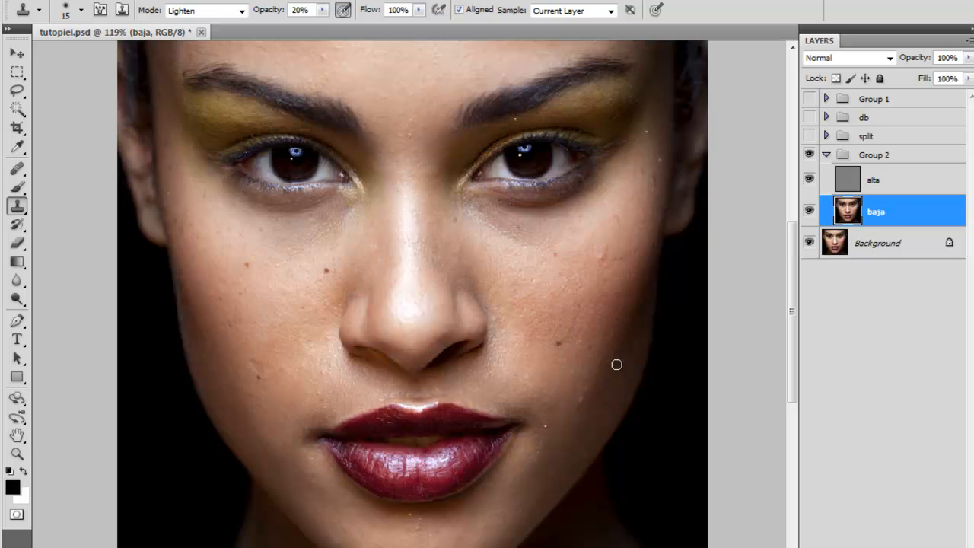
Set the Clone Stamp to 100% hardness and 30% opacity, and try lightening the dark circle beneath the image's right eye on baja.
left_click(81, 10)
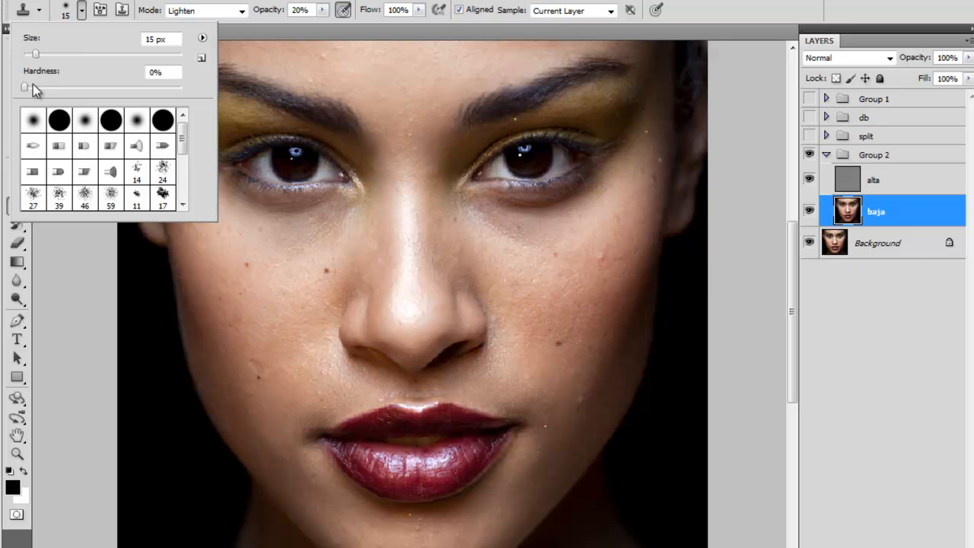
left_click_drag(38, 88, 196, 96)
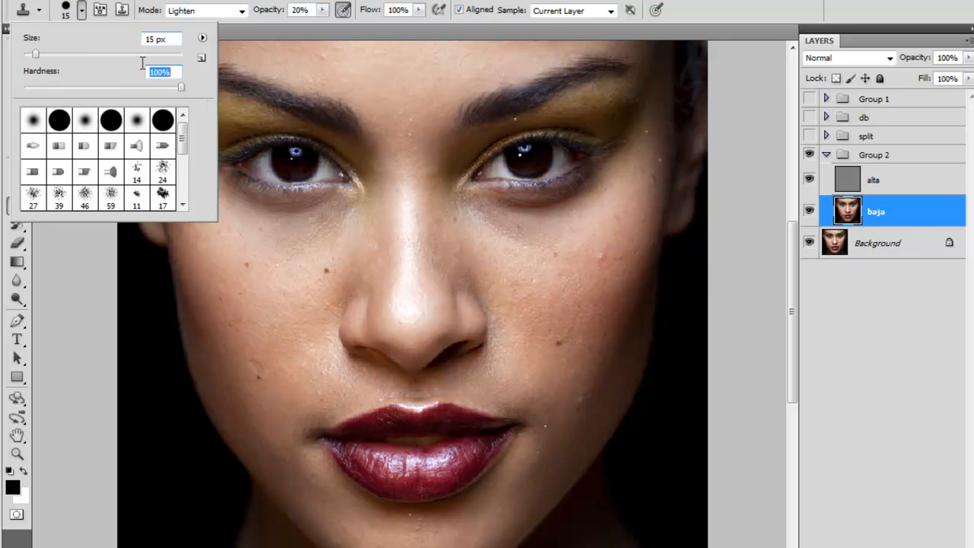
key("Return")
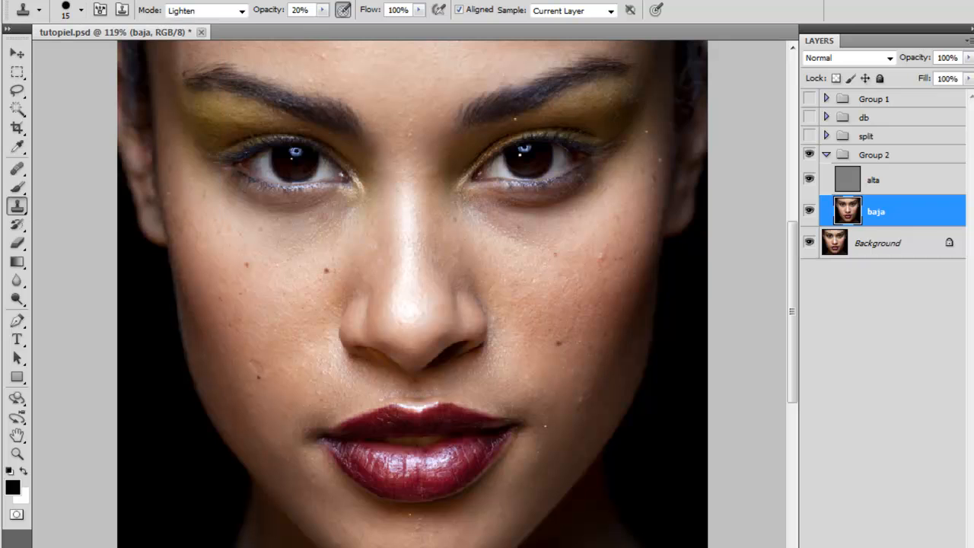
key("3")
key("4")
key("3")
mouse_move(521, 247)
left_mouse_down()
mouse_move(509, 252)
mouse_move(504, 235)
mouse_move(511, 204)
mouse_move(537, 208)
mouse_move(502, 209)
mouse_move(554, 203)
mouse_move(507, 212)
left_mouse_up()
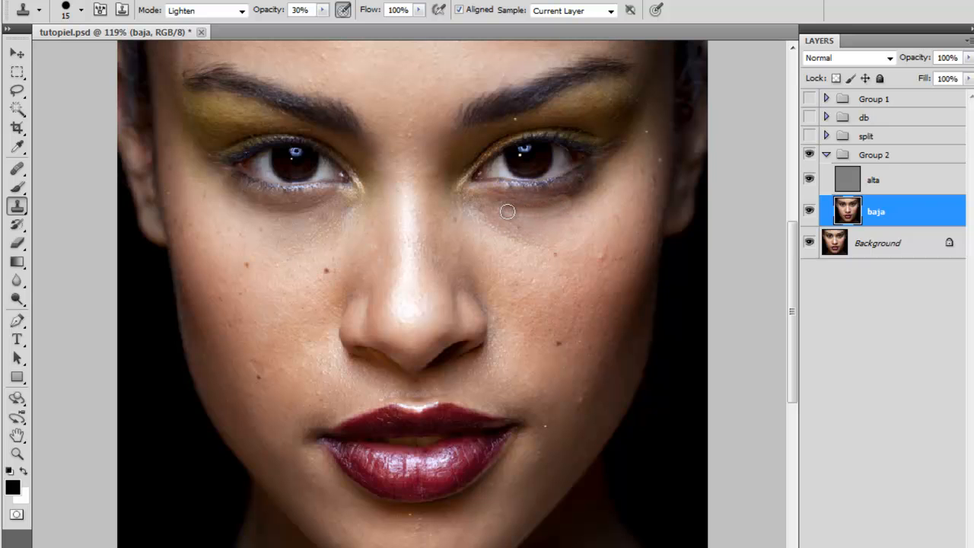
scroll(507, 211, "up", 4)
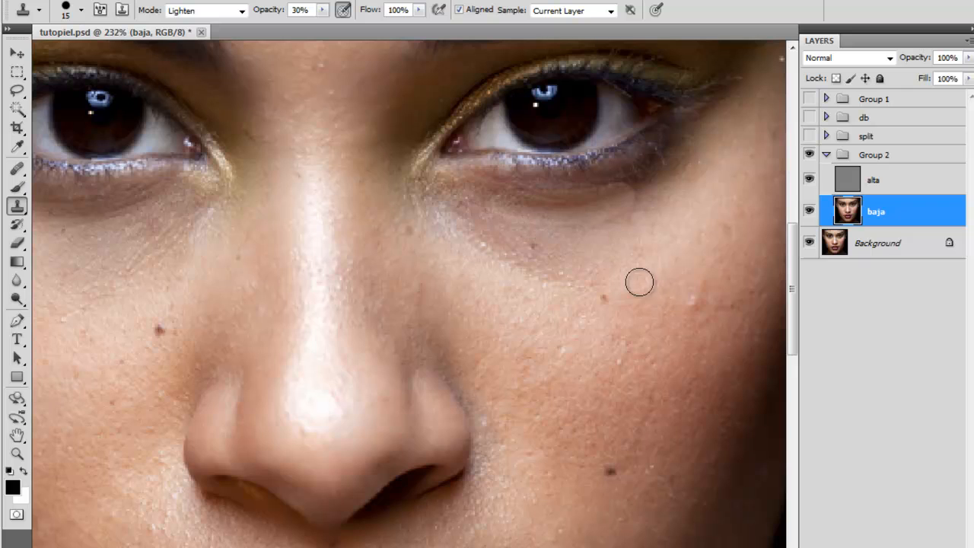
Select the alta layer and set the Clone Stamp hardness to 0%.
key("alt+bracketright")
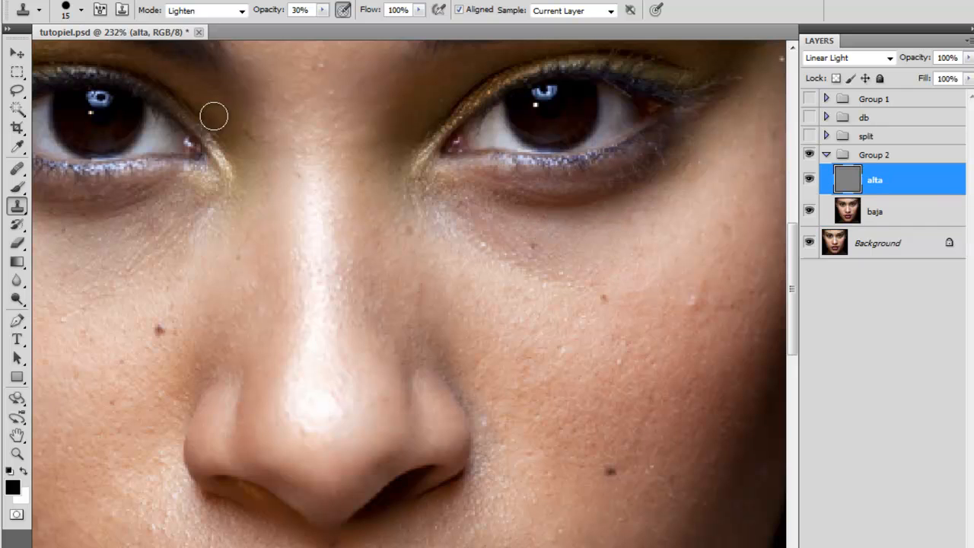
left_click(81, 11)
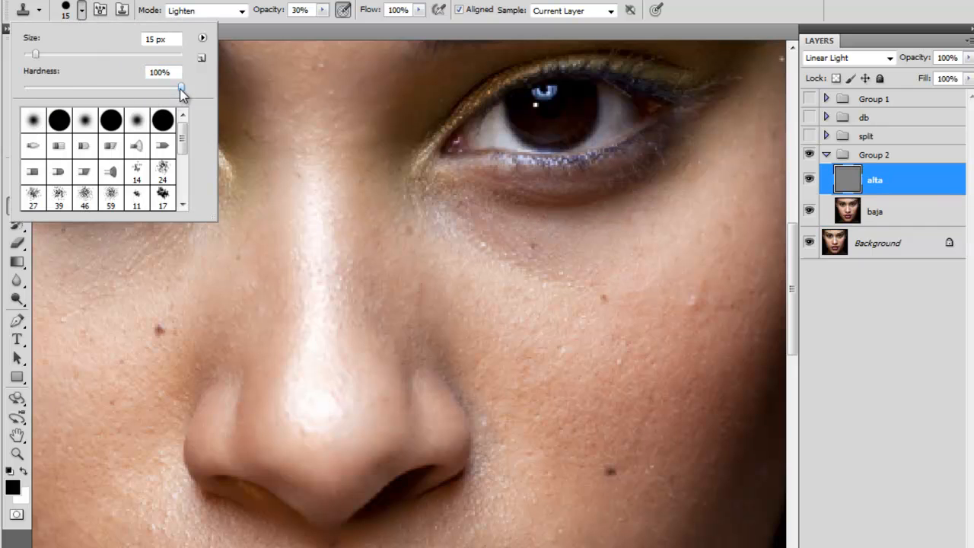
left_click_drag(181, 93, 13, 90)
key("Return")
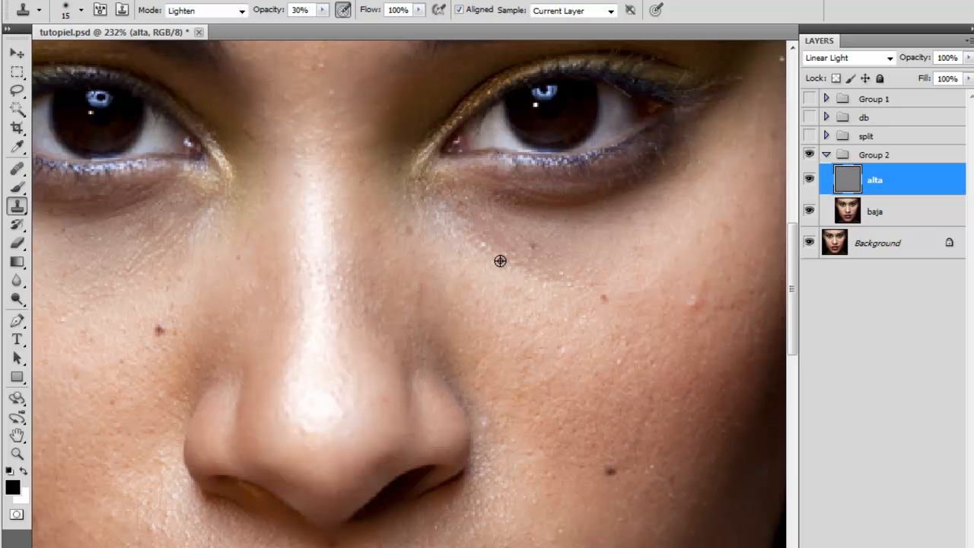
Try soft-edged Clone Stamp strokes beneath the image's right eye, sampling the skin just below, and undo the lightening on baja.
left_click(503, 235, "alt")
left_click(527, 200)
mouse_move(528, 199)
left_mouse_down()
mouse_move(508, 203)
mouse_move(617, 202)
mouse_move(502, 211)
mouse_move(601, 195)
mouse_move(621, 211)
left_mouse_up()
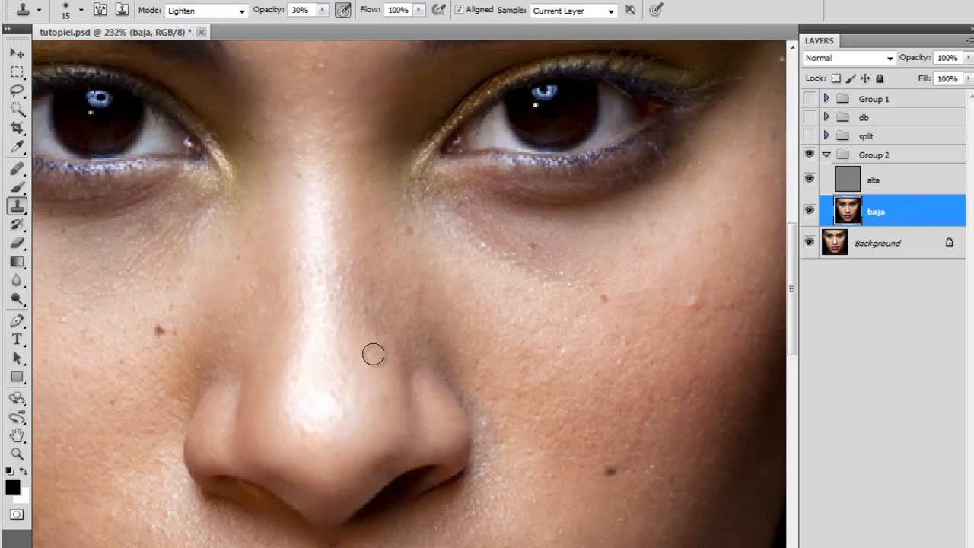
mouse_move(541, 209)
left_mouse_down()
mouse_move(485, 192)
mouse_move(549, 212)
mouse_move(628, 193)
mouse_move(594, 217)
left_mouse_up()
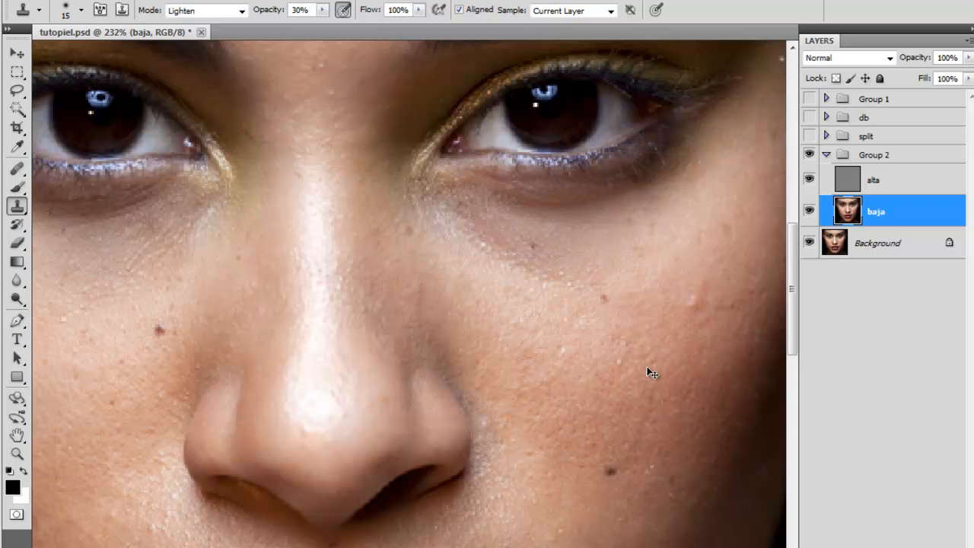
key("ctrl+z")
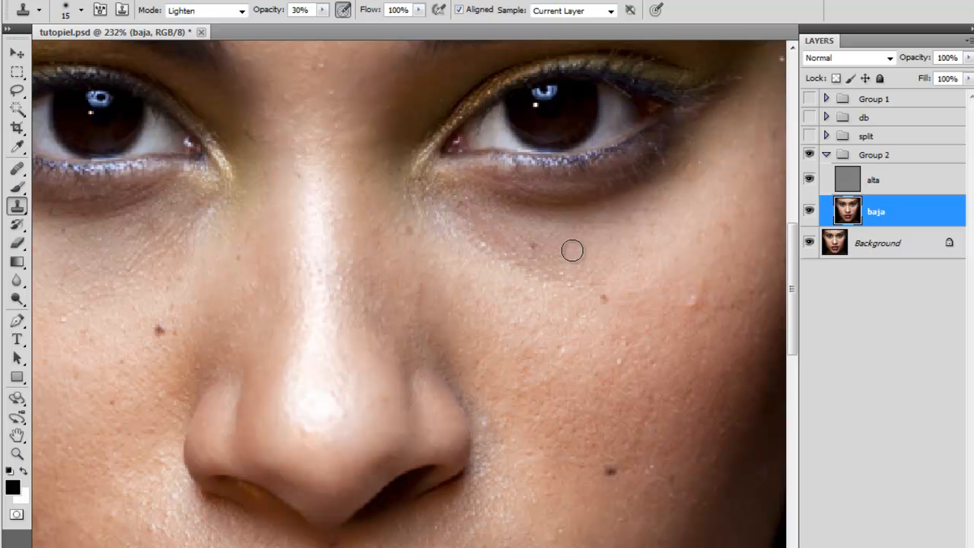
Try a harder-edged Clone Stamp stroke beneath the image's right eye on baja, and undo it.
key("shift+bracketright")
key("shift+bracketright")
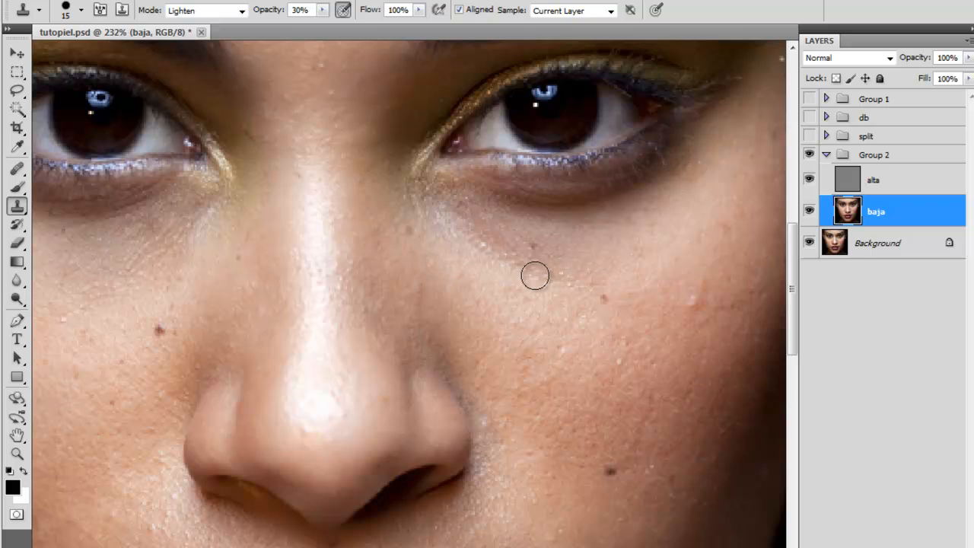
mouse_move(530, 221)
left_mouse_down()
mouse_move(577, 204)
mouse_move(616, 202)
mouse_move(528, 221)
mouse_move(625, 203)
mouse_move(542, 227)
left_mouse_up()
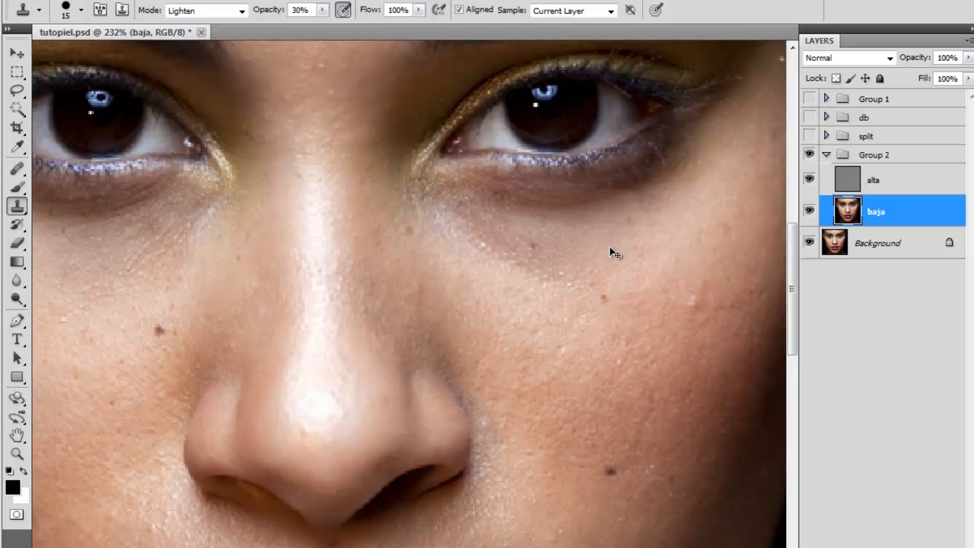
key("shift+alt+z")
key("ctrl+z")
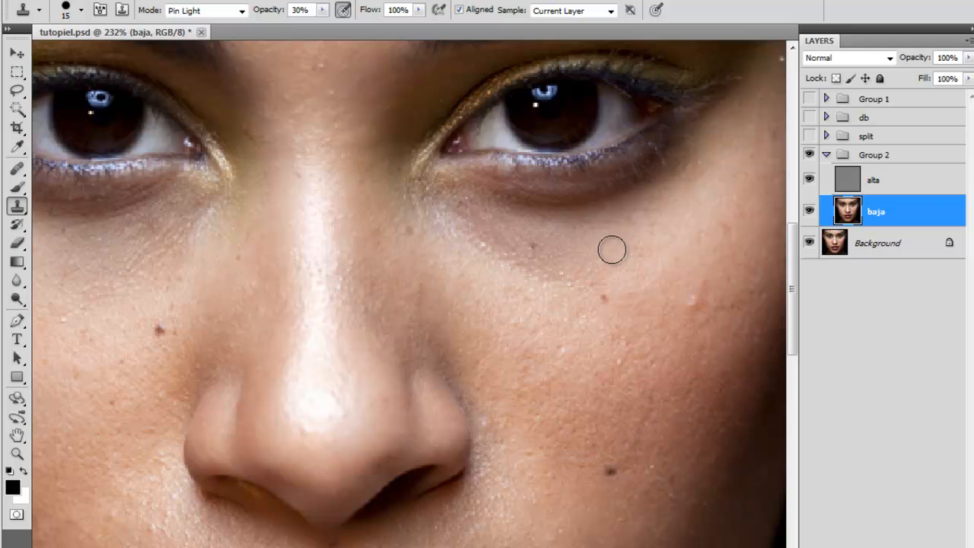
key("ctrl+0")
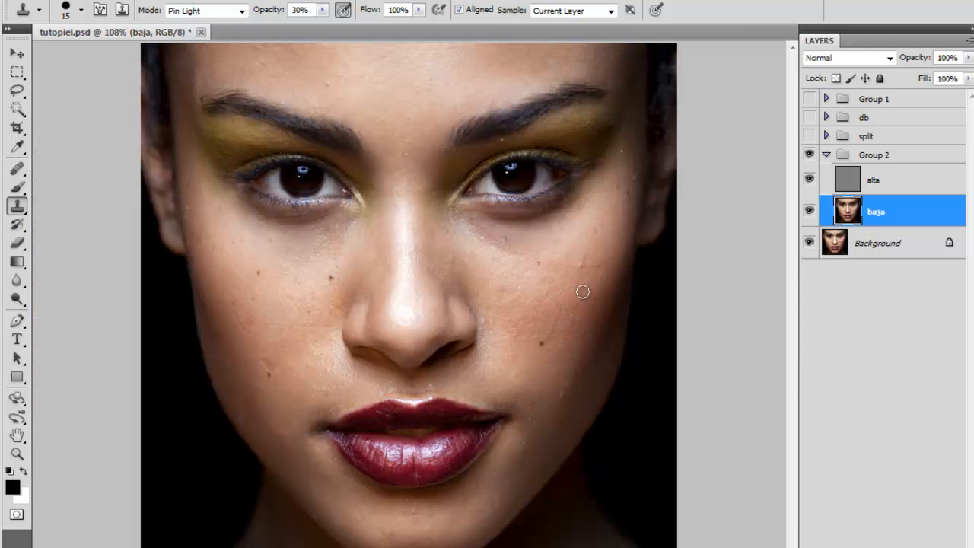